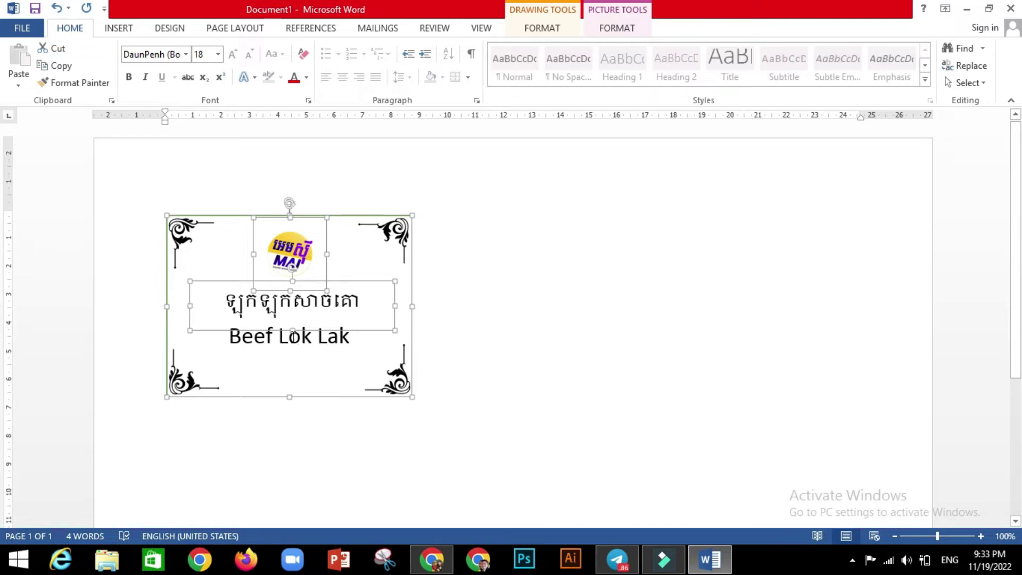
- Group the Beef Lok Lak text box and top-left corner ornament with the rest of the food-tag card
left_click(245, 366, "ctrl")
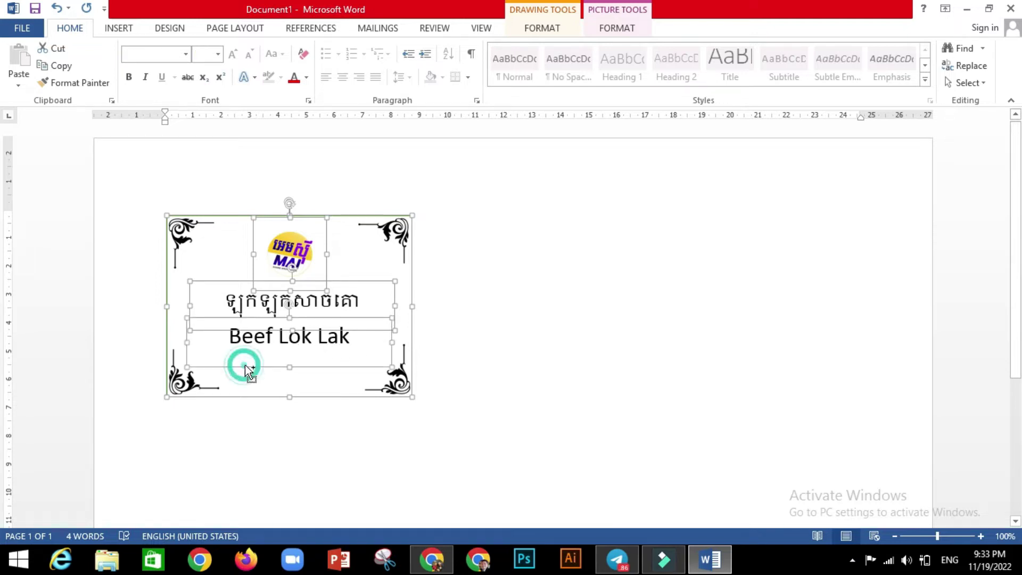
left_click(183, 235, "ctrl")
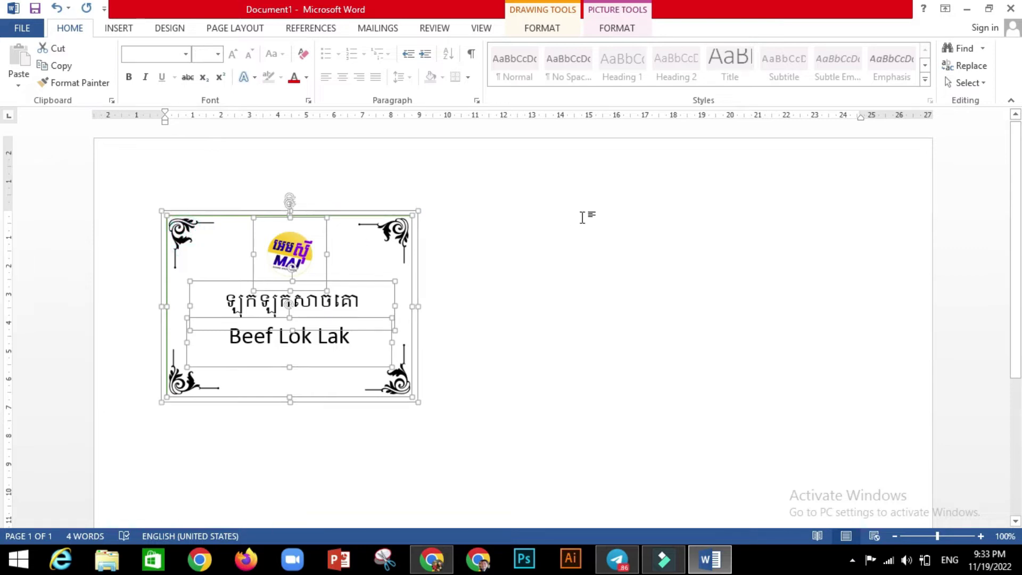
left_click(615, 28)
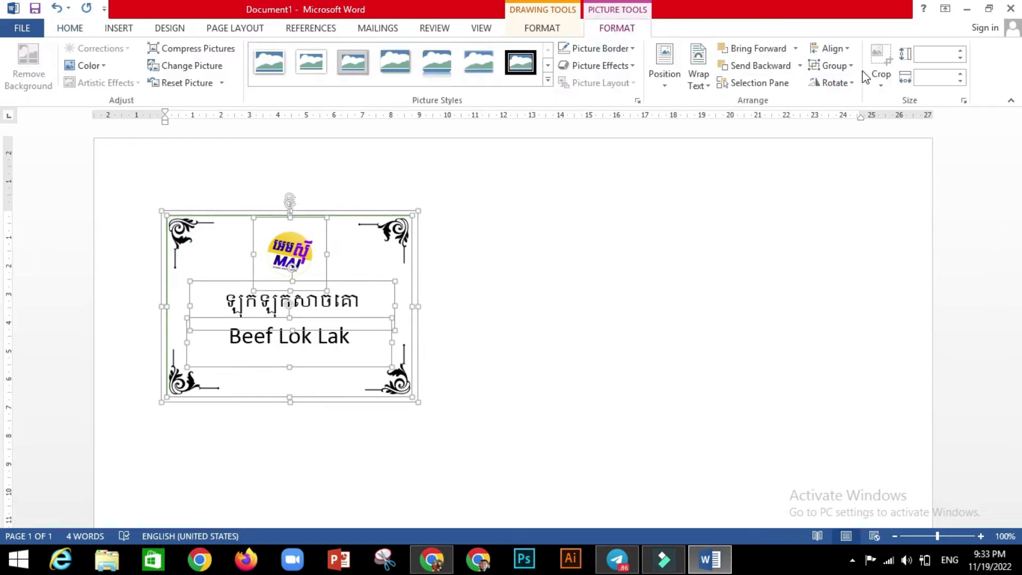
left_click(833, 65)
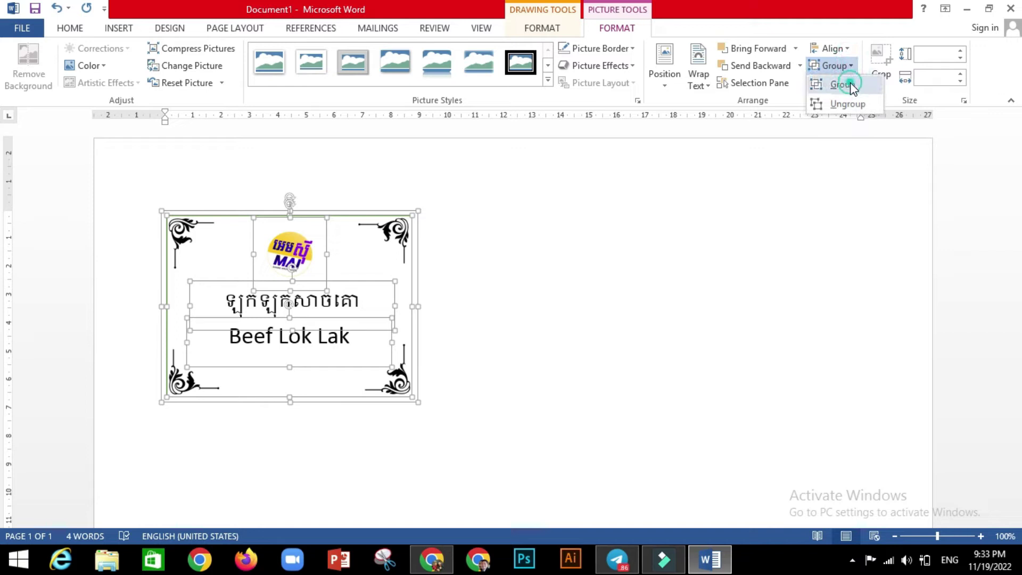
left_click(852, 89)
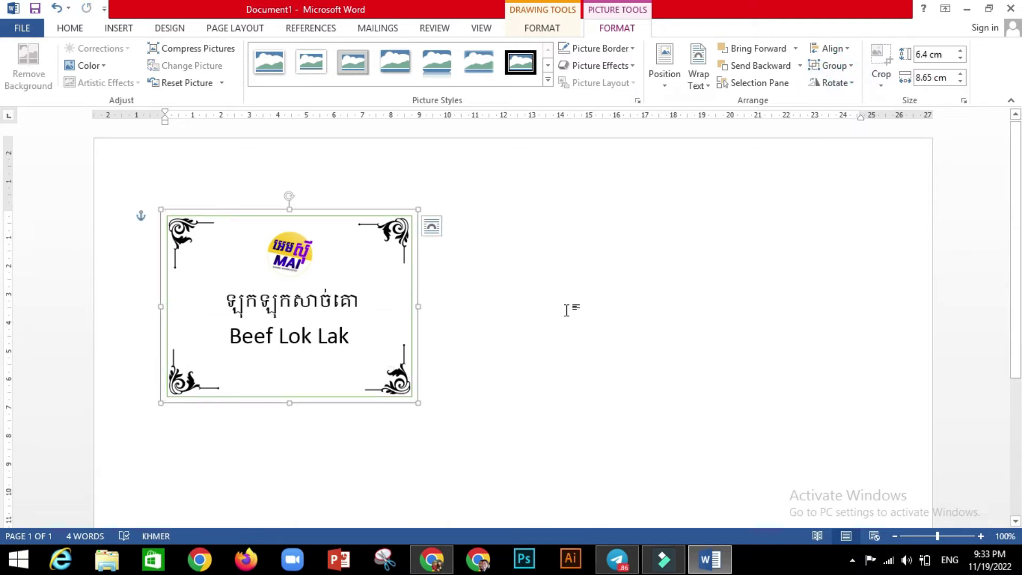
- Delete the grouped food tag from the page
key("Delete")
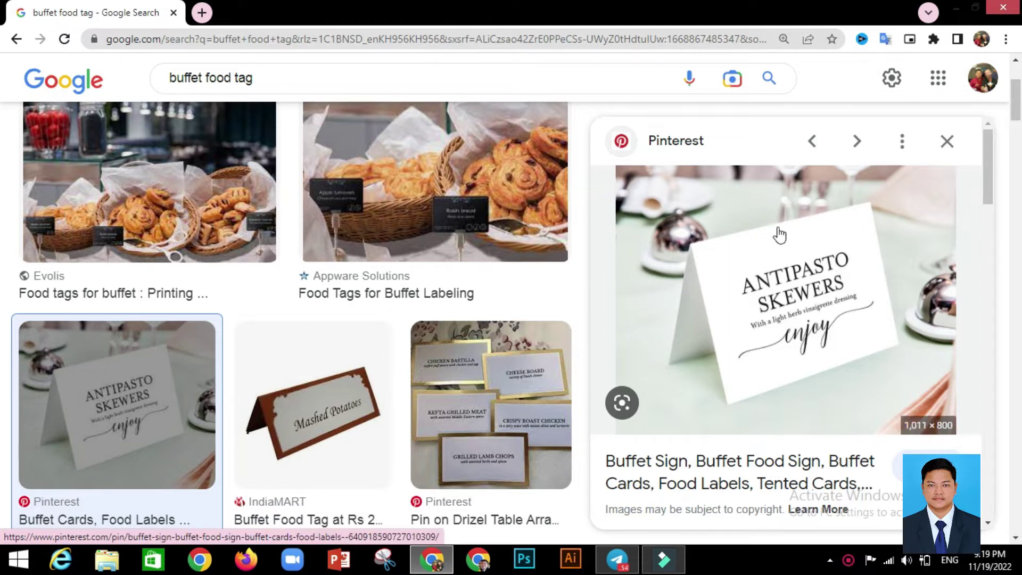
- Launch Word by running winword from the Windows Run dialog
key("super+r")
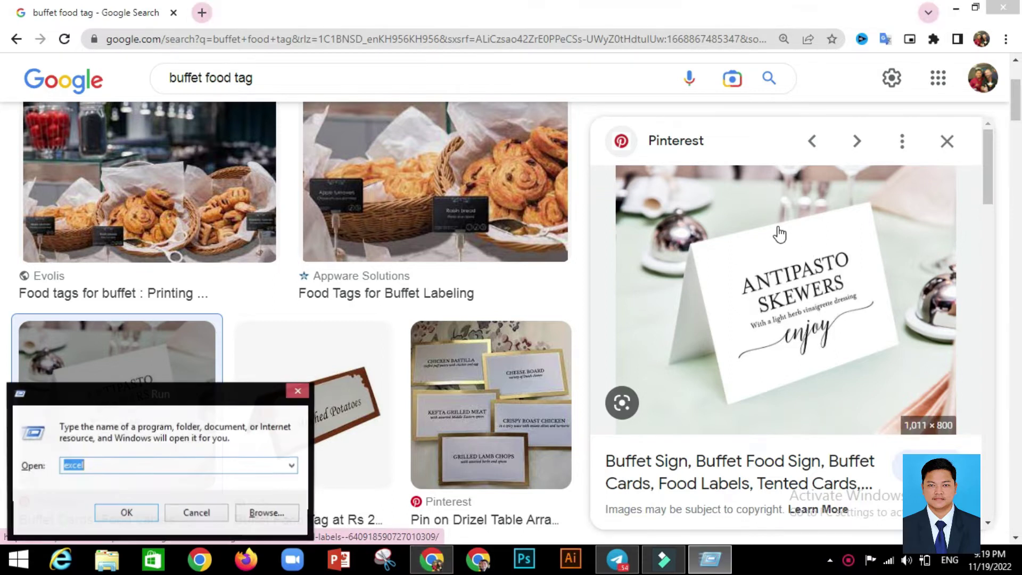
type("w")
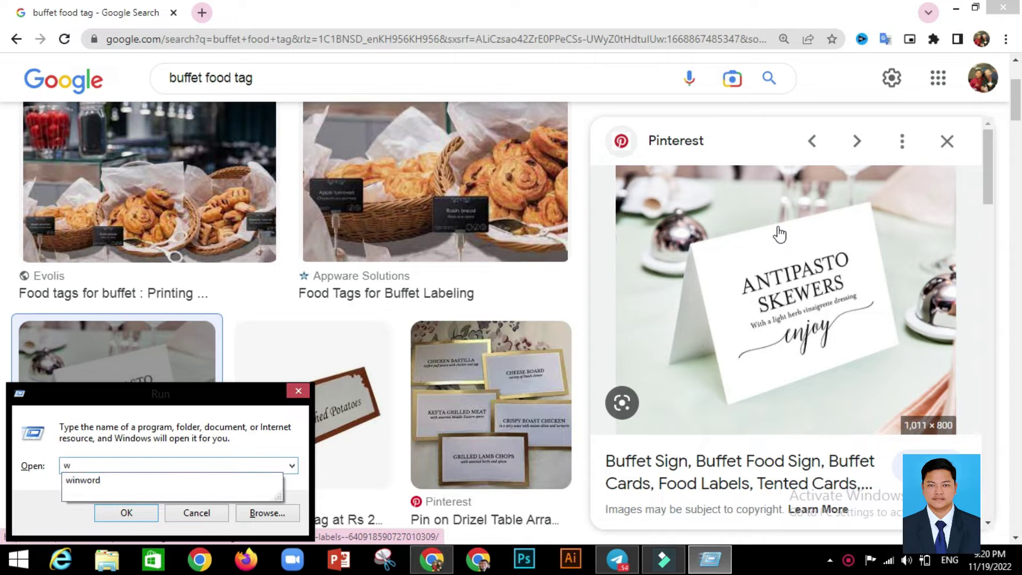
key("Down")
key("Return")
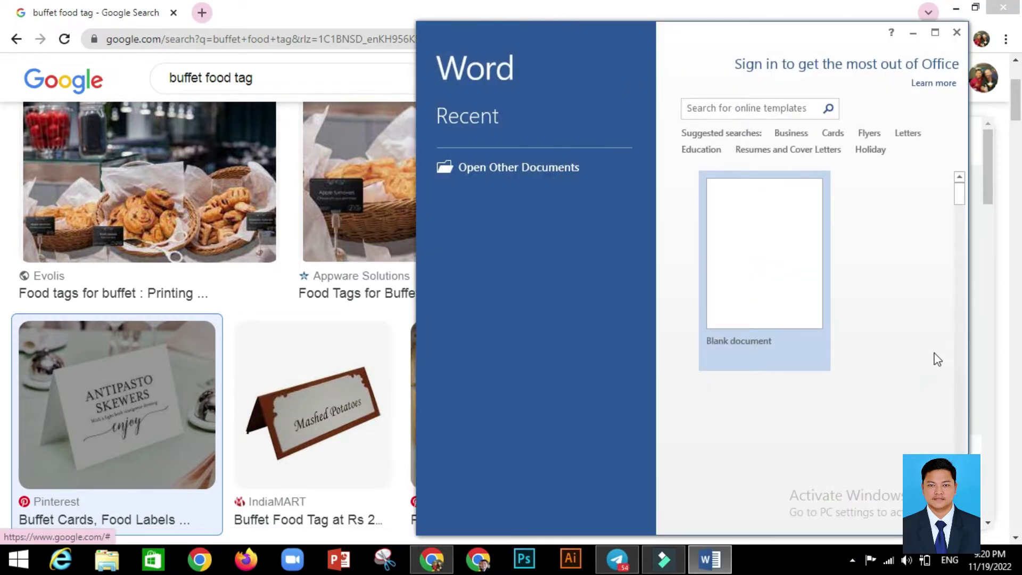
- Maximize the Word start window and create a new blank document
left_click(934, 32)
left_click(373, 203)
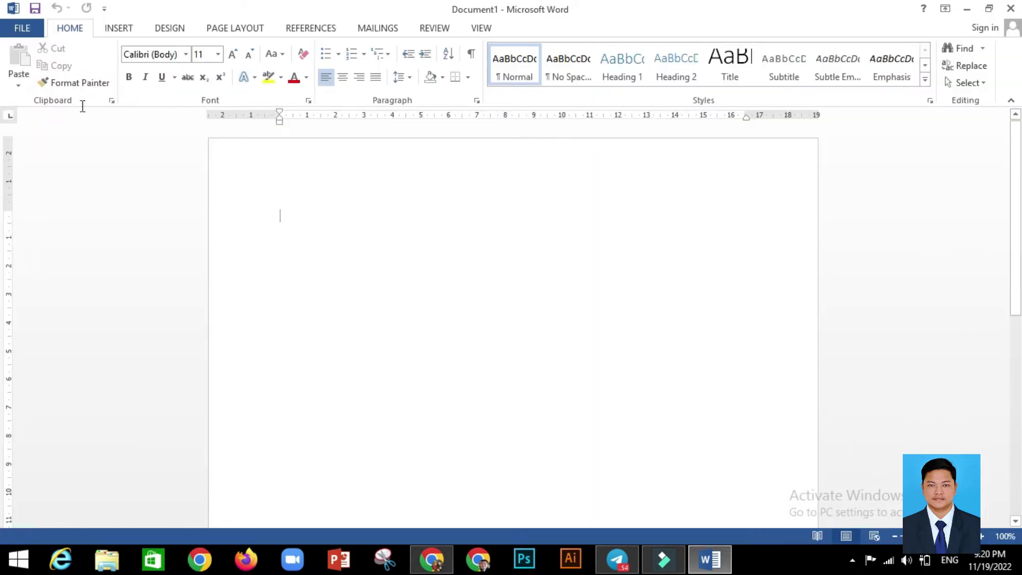
- Dismiss the activation wizard and set the page to A4 paper in landscape orientation
left_click(243, 29)
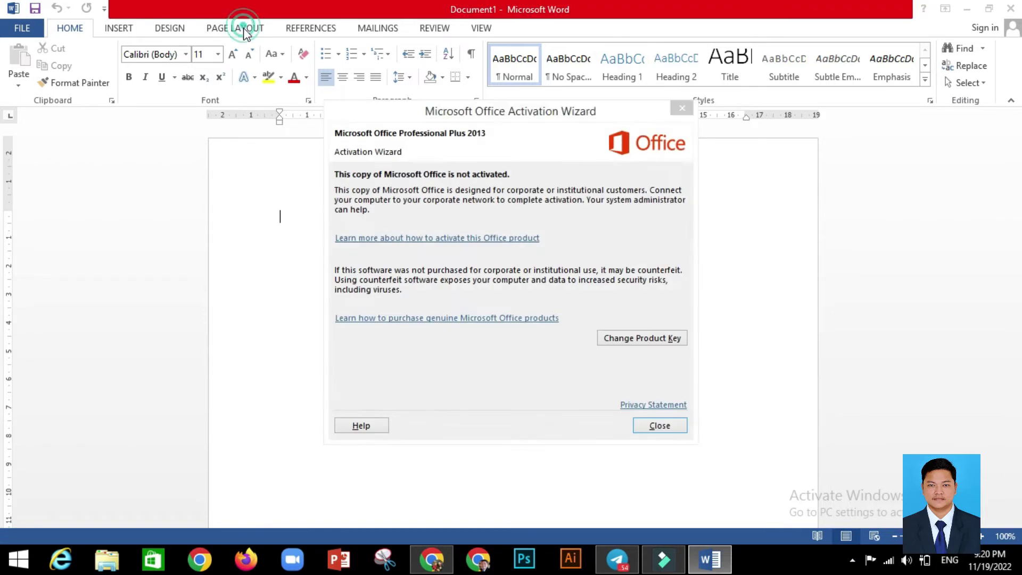
left_click(660, 425)
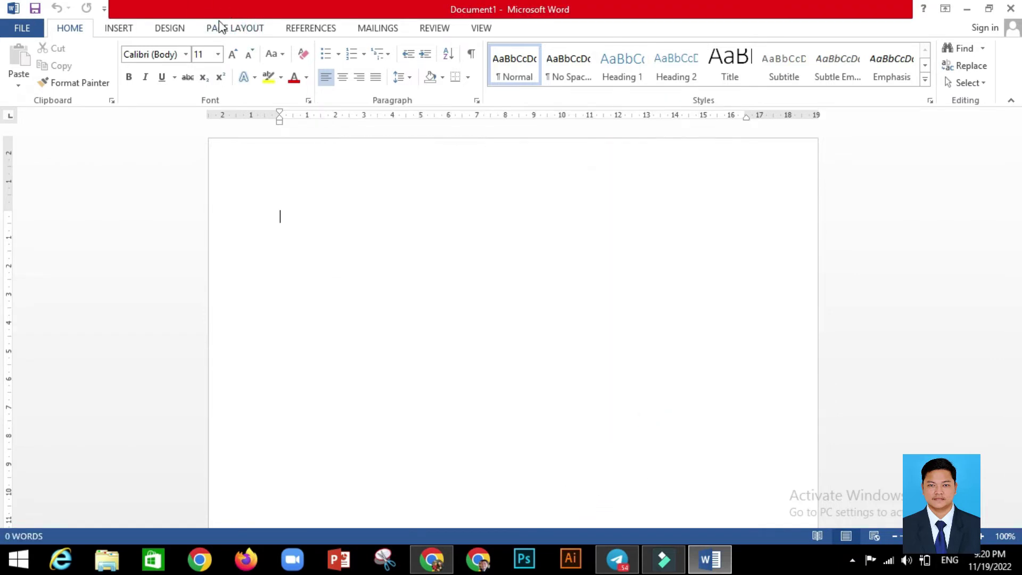
left_click(234, 30)
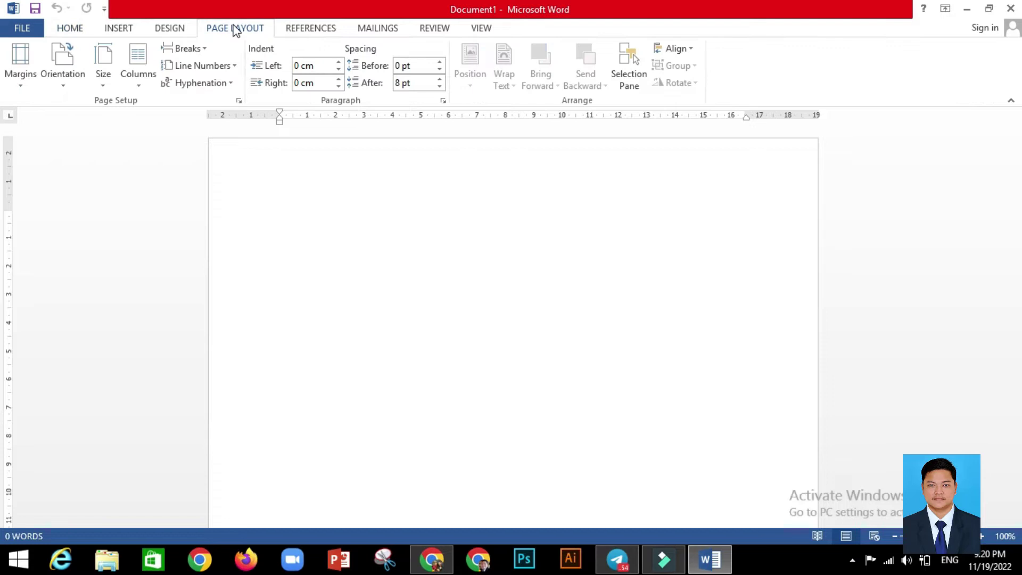
left_click(106, 89)
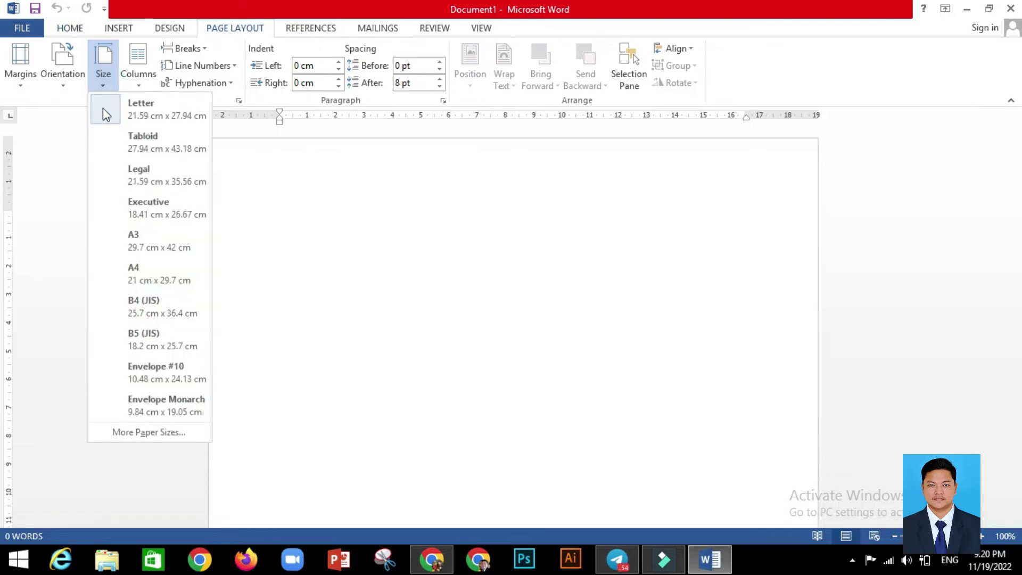
left_click(158, 274)
left_click(66, 80)
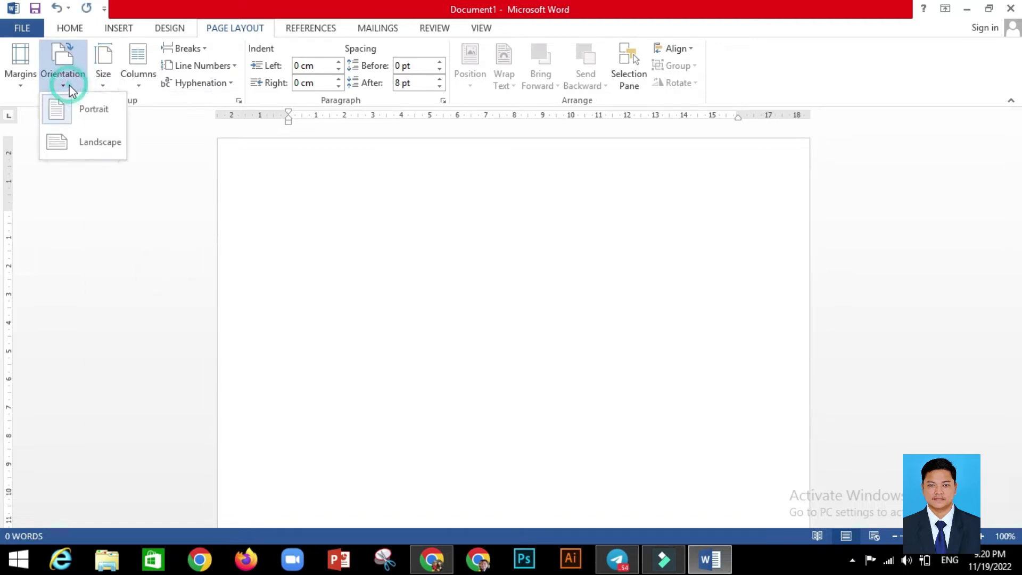
left_click(104, 149)
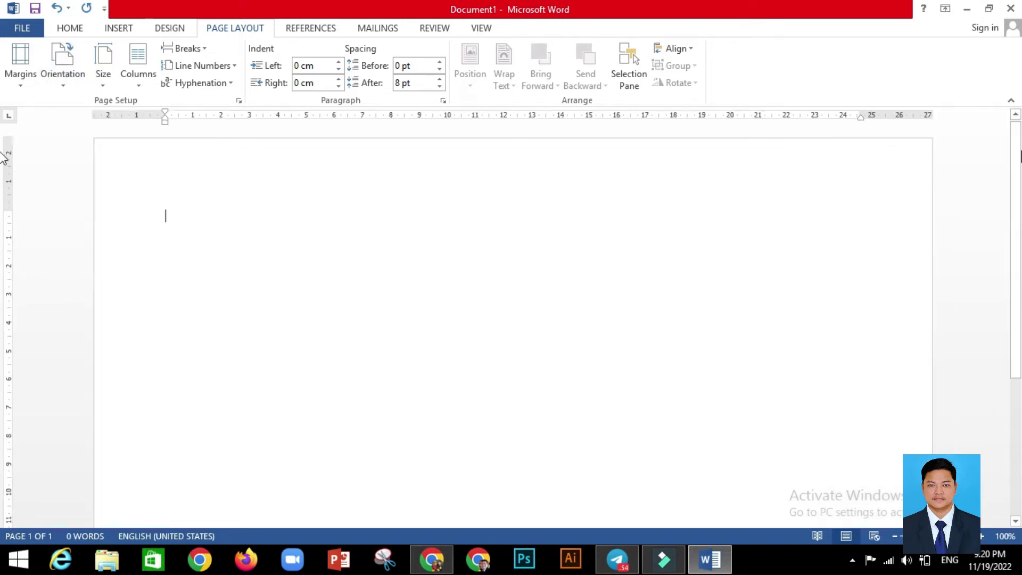
- Draw a white green-outlined rectangle, then a larger 6.85 × 11.11 cm rectangle to its right
left_click(119, 28)
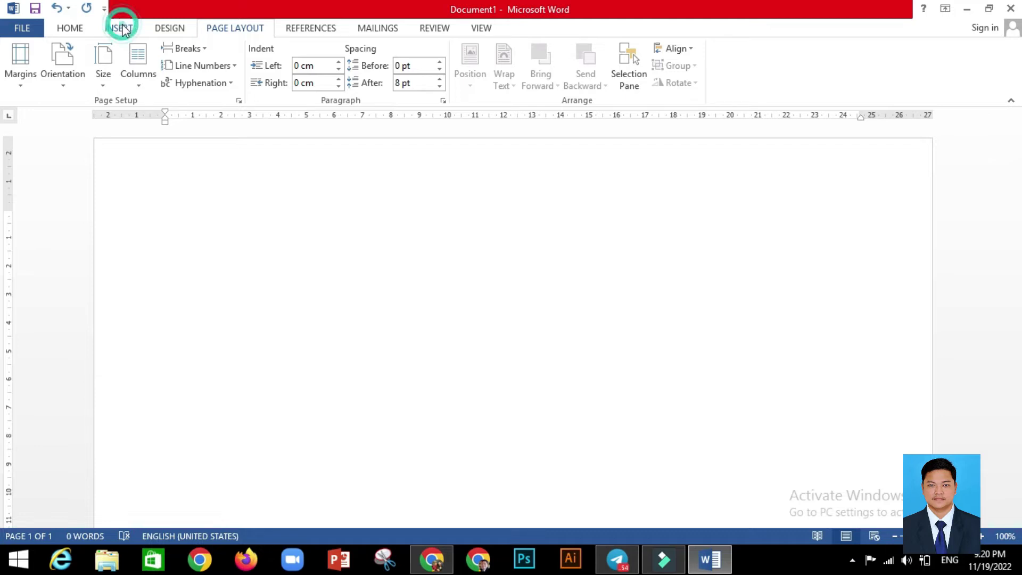
left_click(121, 29)
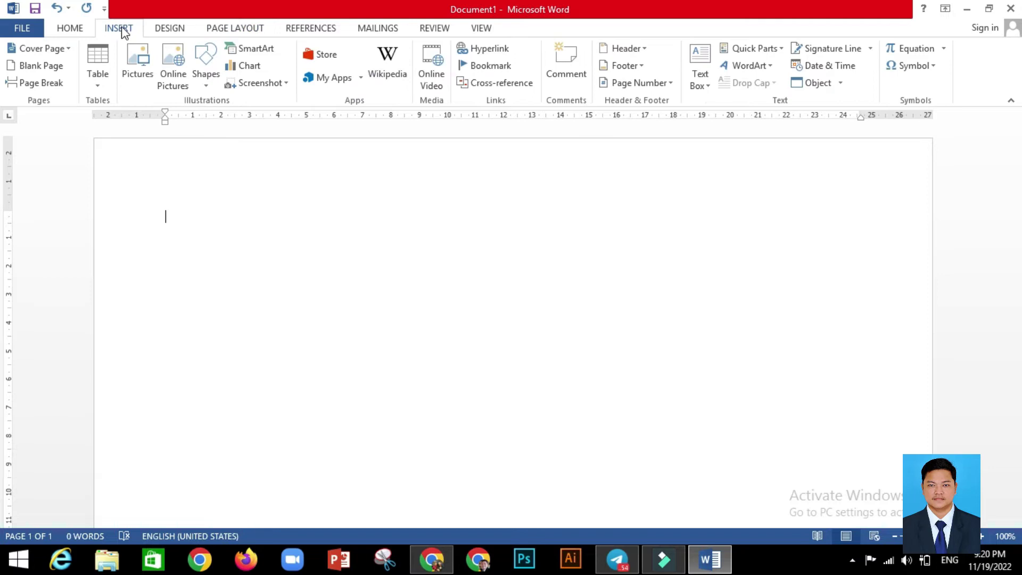
left_click(212, 64)
left_click(244, 117)
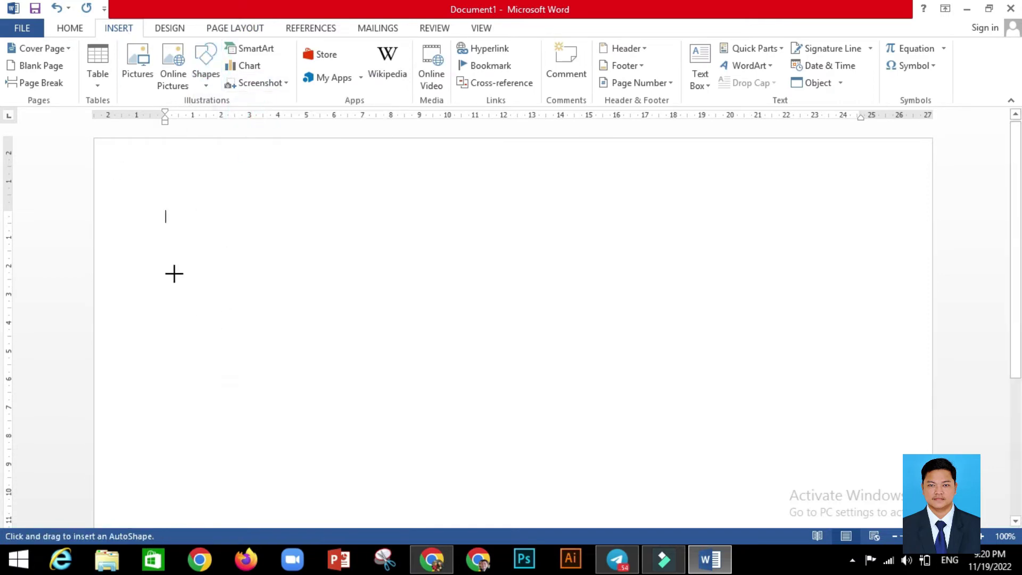
left_click_drag(166, 215, 411, 397)
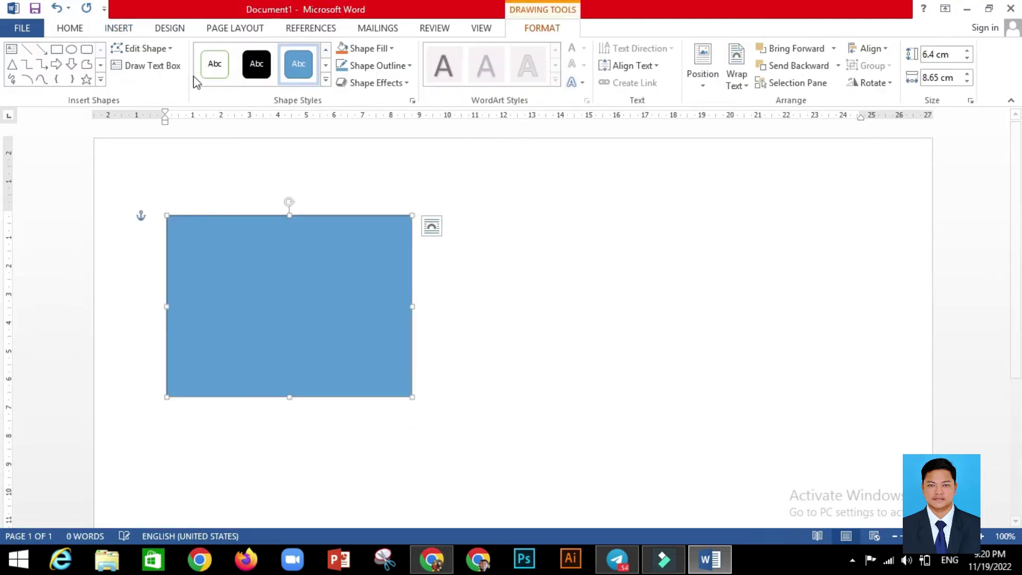
left_click(215, 66)
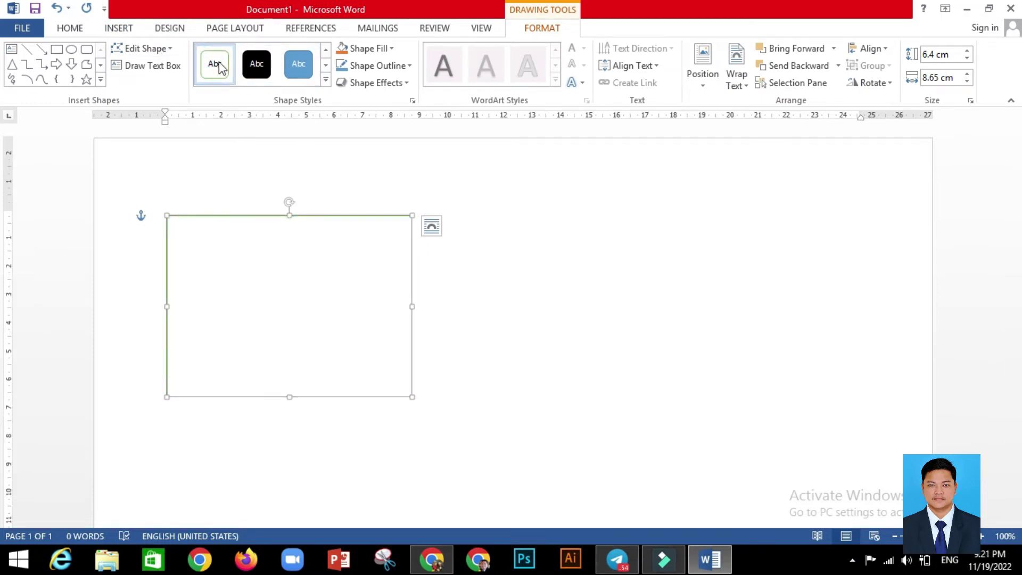
left_click(57, 49)
left_click_drag(459, 212, 774, 407)
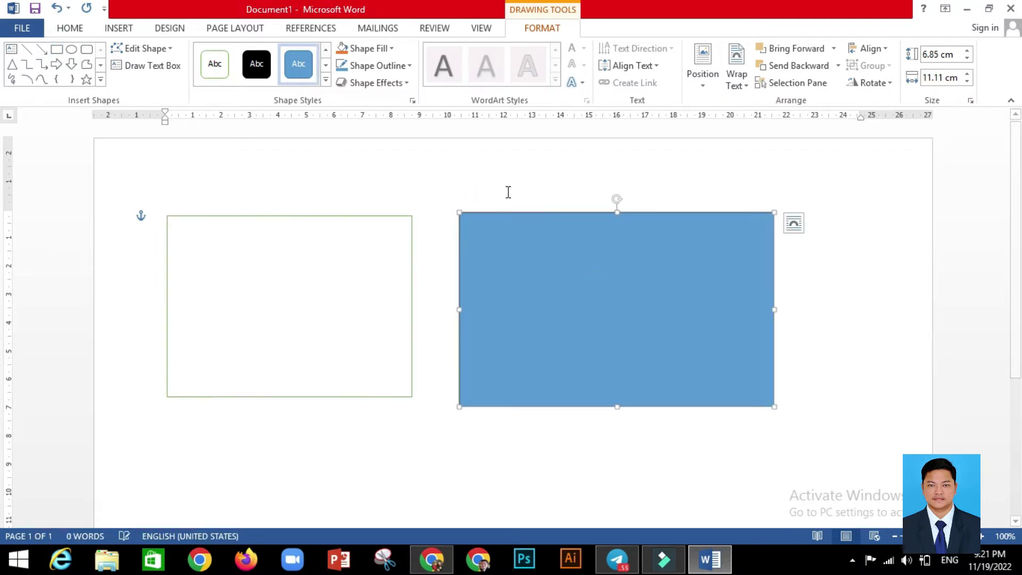
- Draw a third rectangle below the two boxes and view the page in print preview
left_click(832, 285)
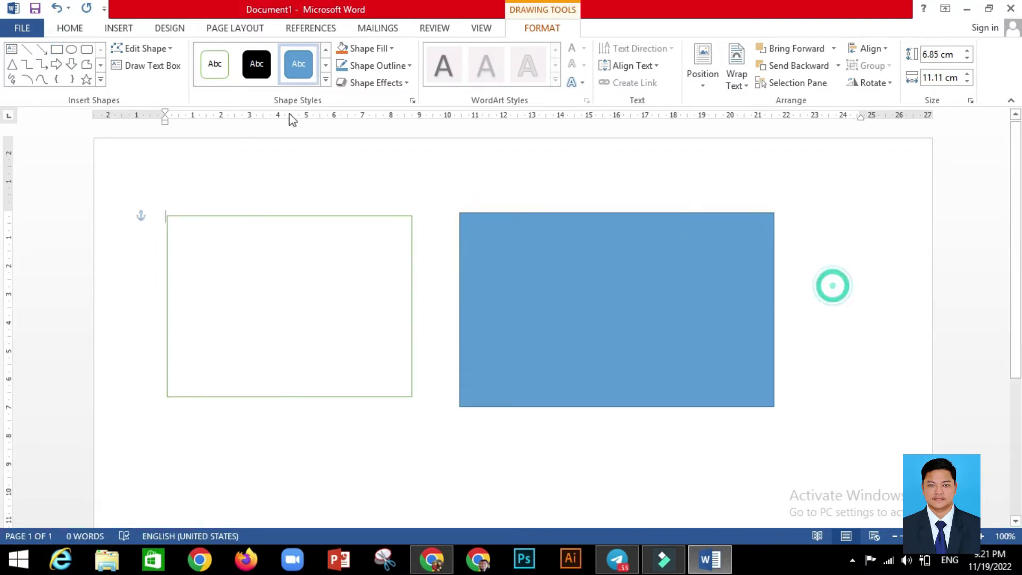
left_click(118, 28)
left_click(205, 62)
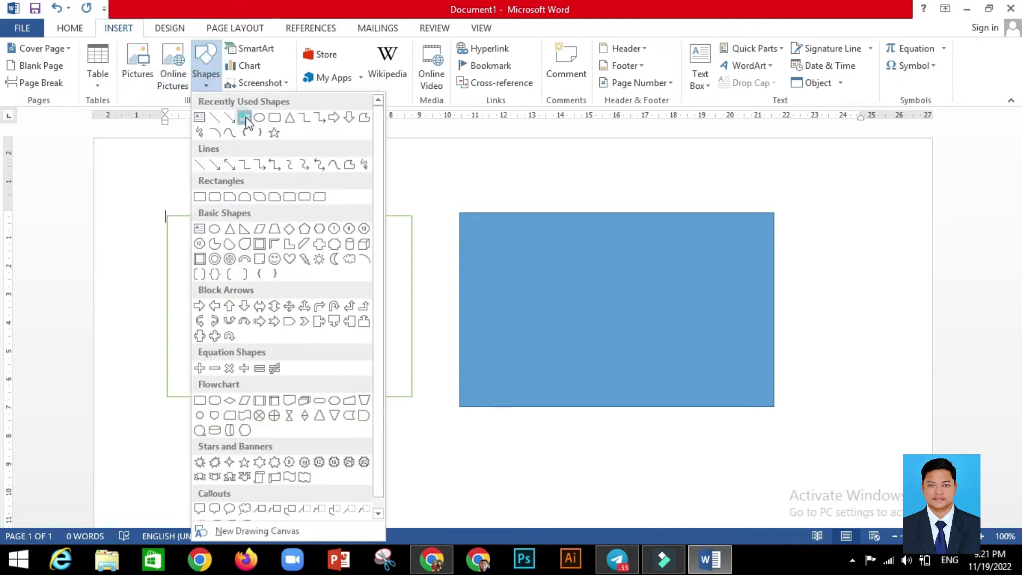
left_click(244, 118)
scroll(505, 376, "down", 8)
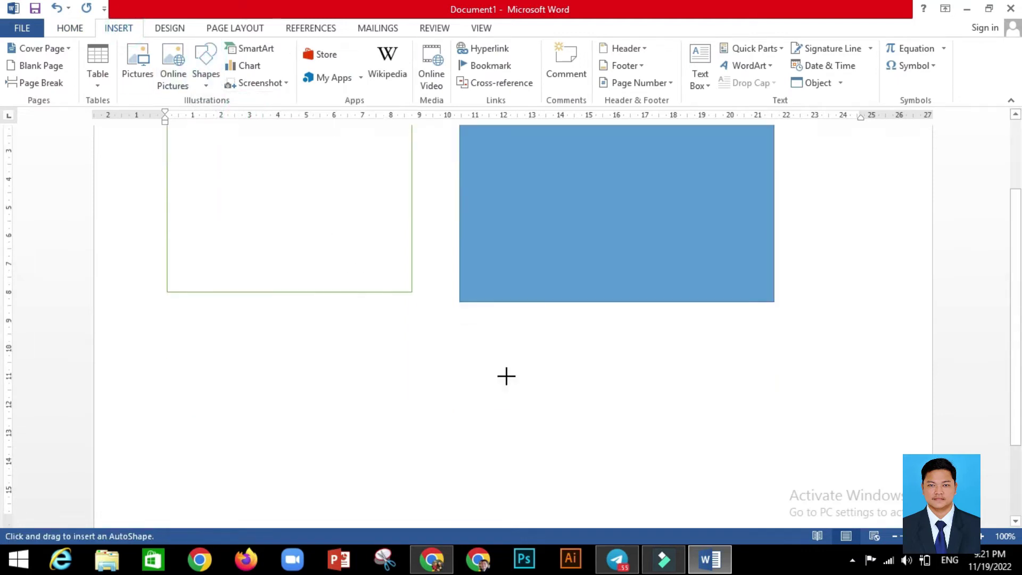
mouse_move(324, 276)
left_mouse_down()
mouse_move(491, 377)
mouse_move(629, 429)
mouse_move(607, 458)
left_mouse_up()
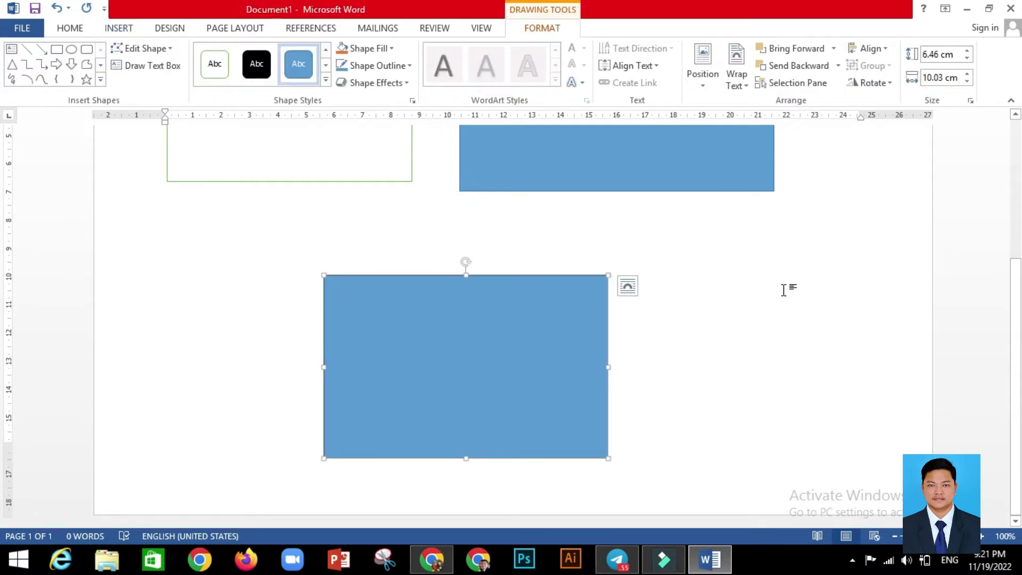
scroll(766, 322, "up", 4)
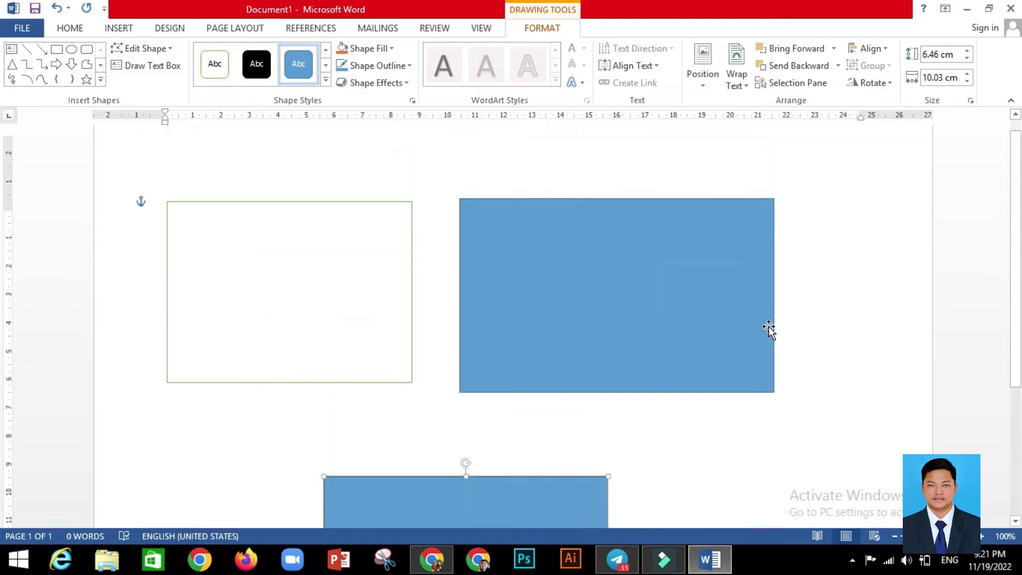
scroll(825, 323, "down", 3)
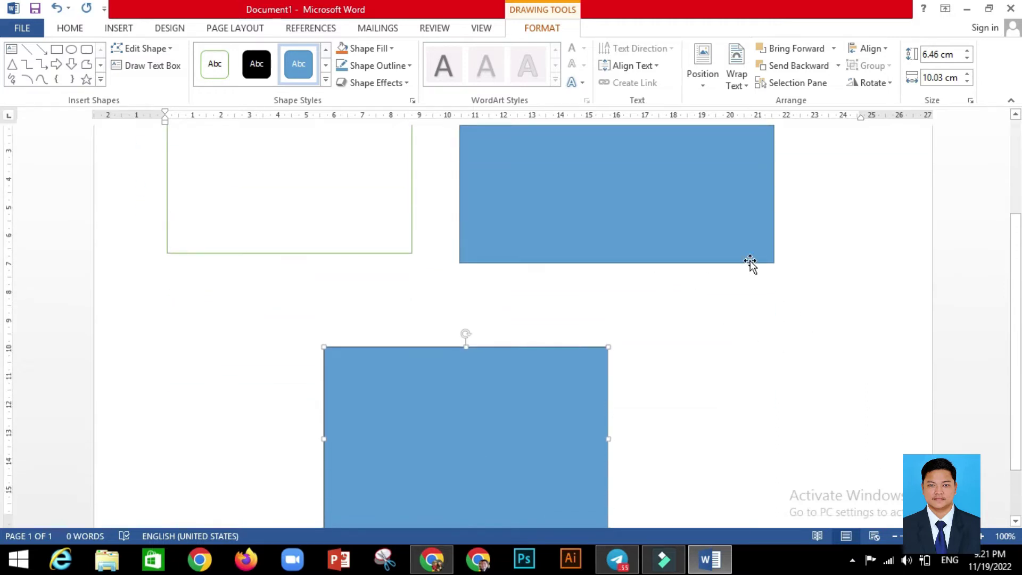
key("ctrl+p")
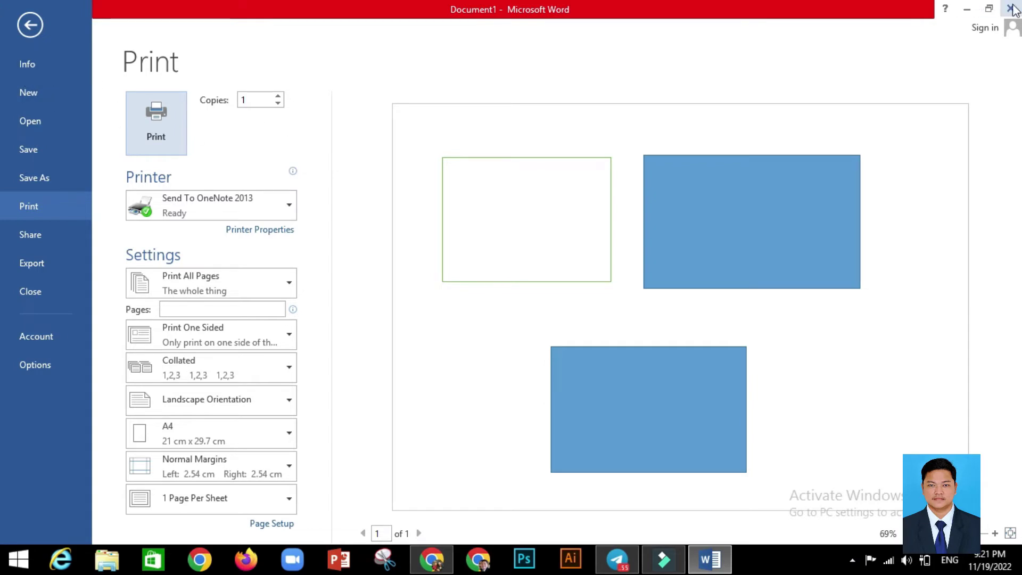
- Leave print preview, look at the Chrome image results, and return to Word
left_click(30, 25)
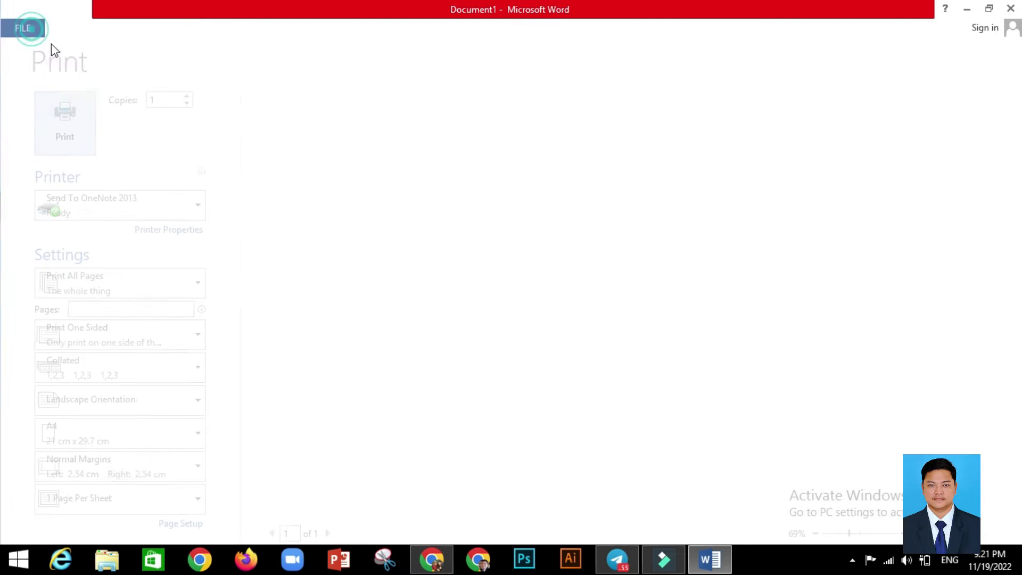
left_click(966, 9)
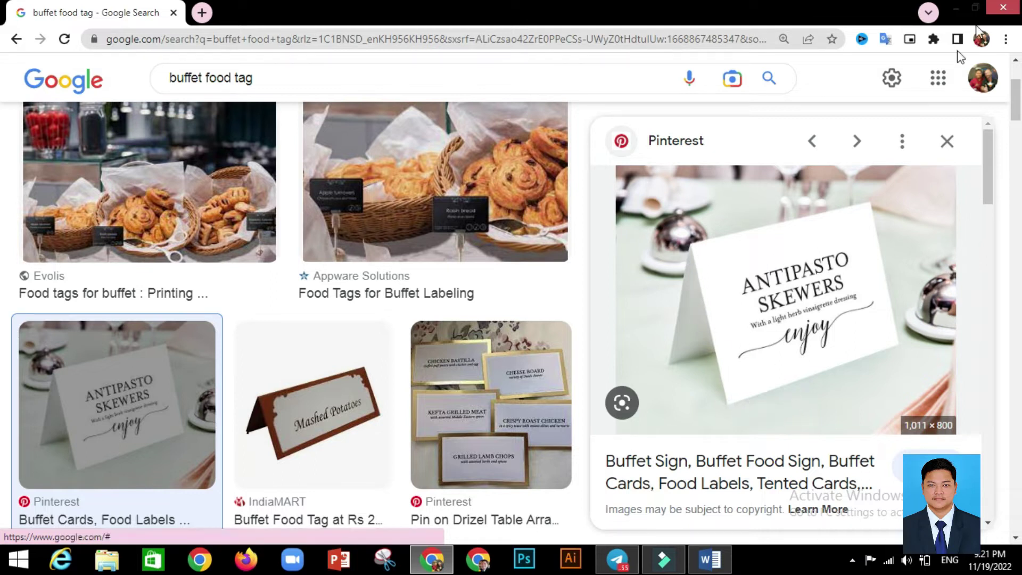
key("alt+Tab")
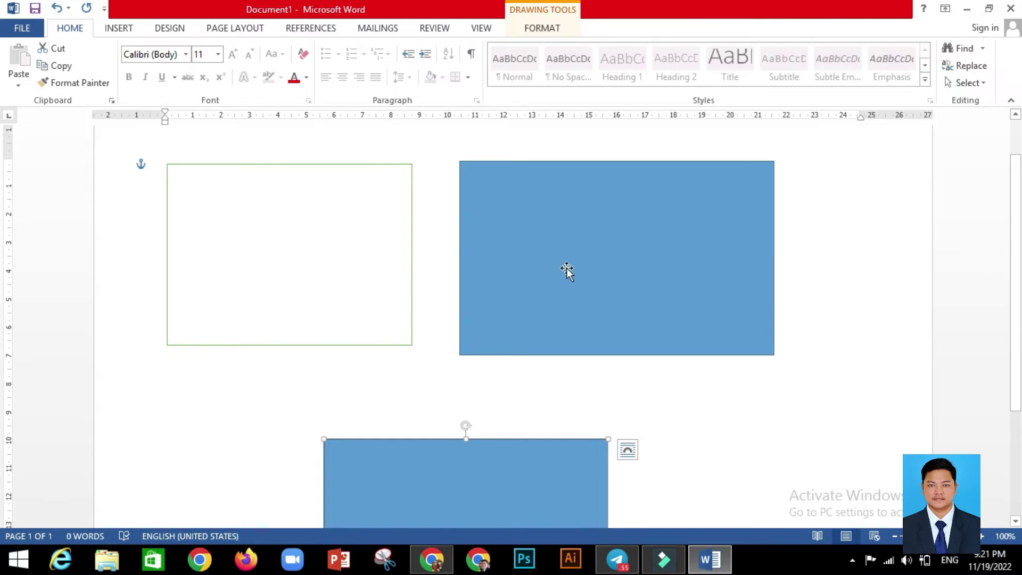
- Delete the upper-right and lower blue rectangles
left_click(603, 266)
key("Delete")
left_click(506, 463)
key("Delete")
- Select the green-outlined box, then switch back to the Chrome image results
left_click(337, 211)
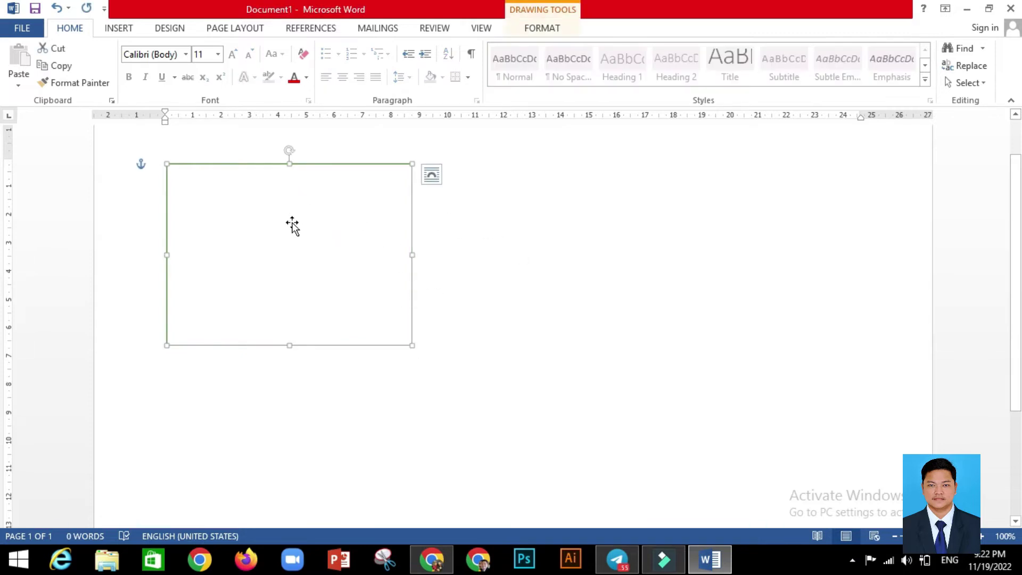
left_click(319, 230)
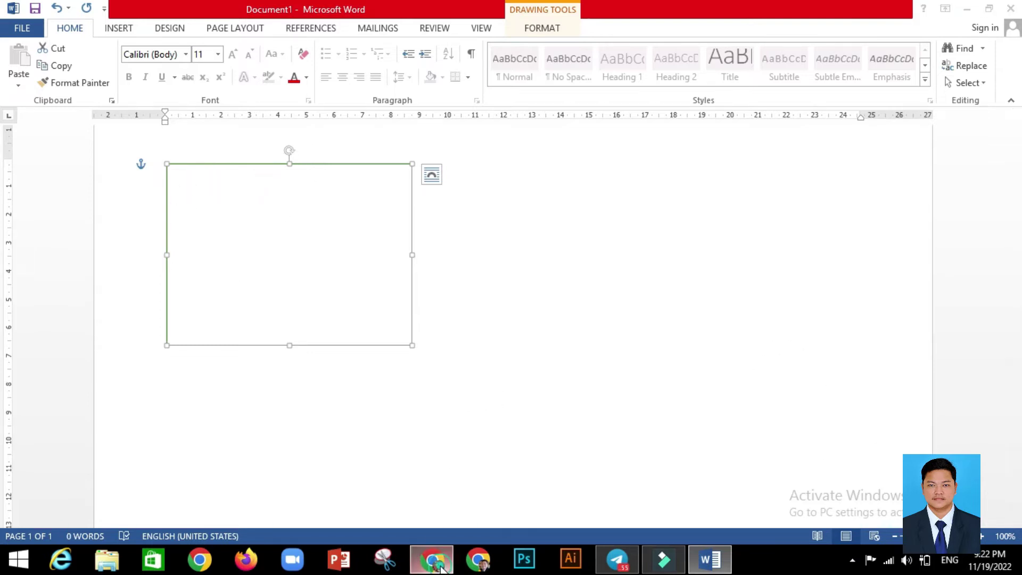
left_click(431, 559)
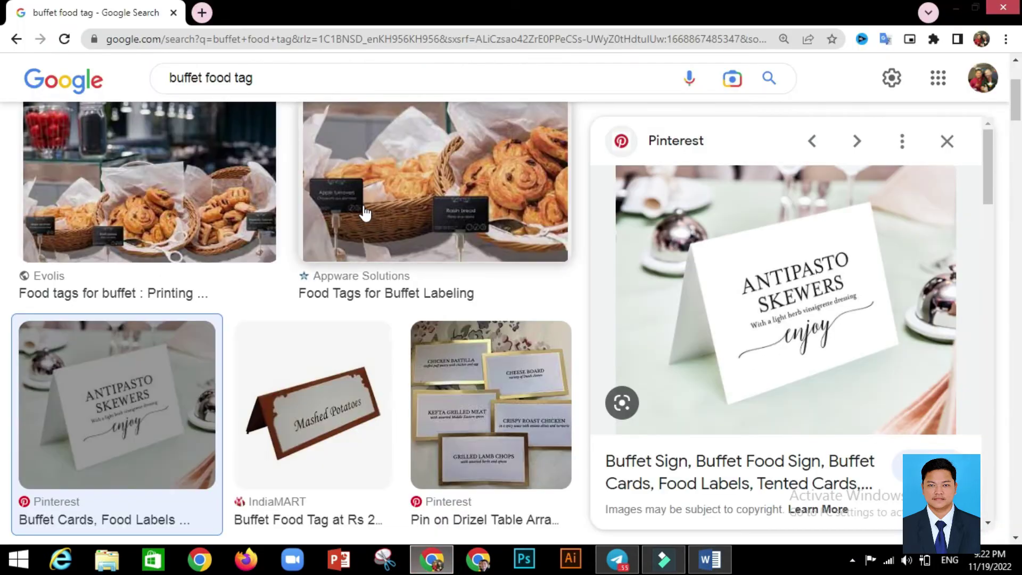
- Replace the Google Images query with the 'corner frame png' suggestion
left_click(294, 81)
key("ctrl+a")
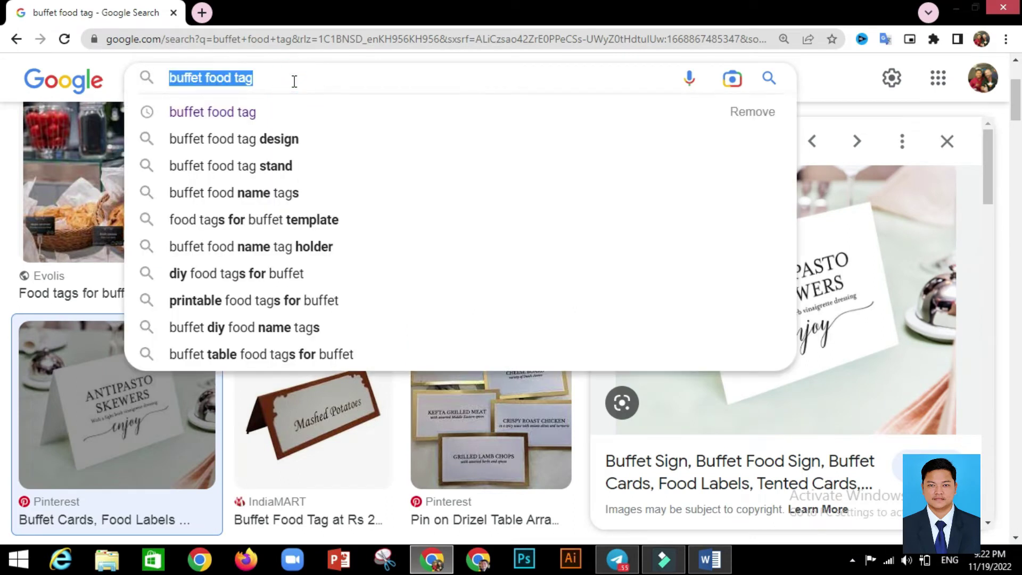
key("BackSpace")
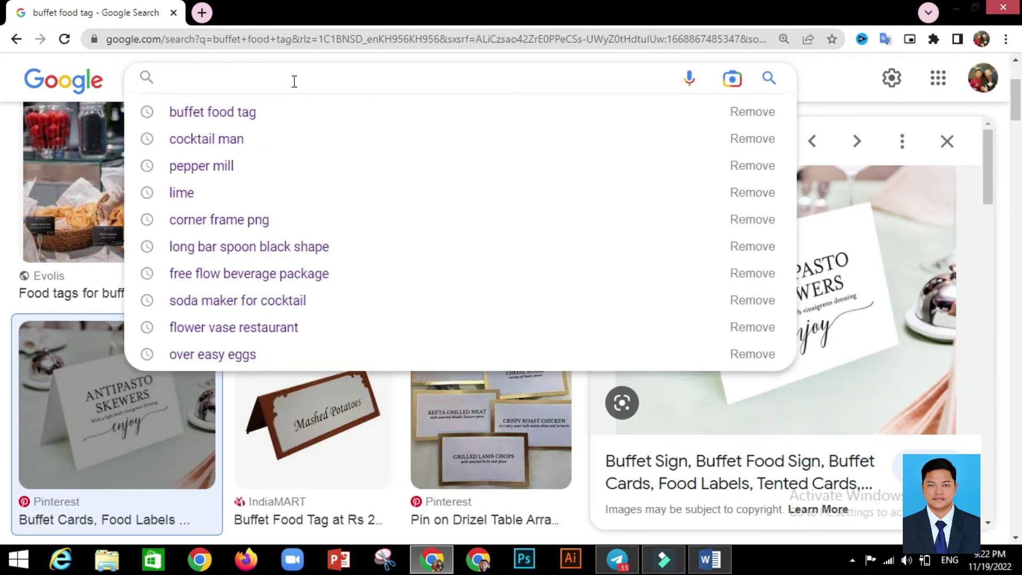
type("con")
key("BackSpace")
type("rner")
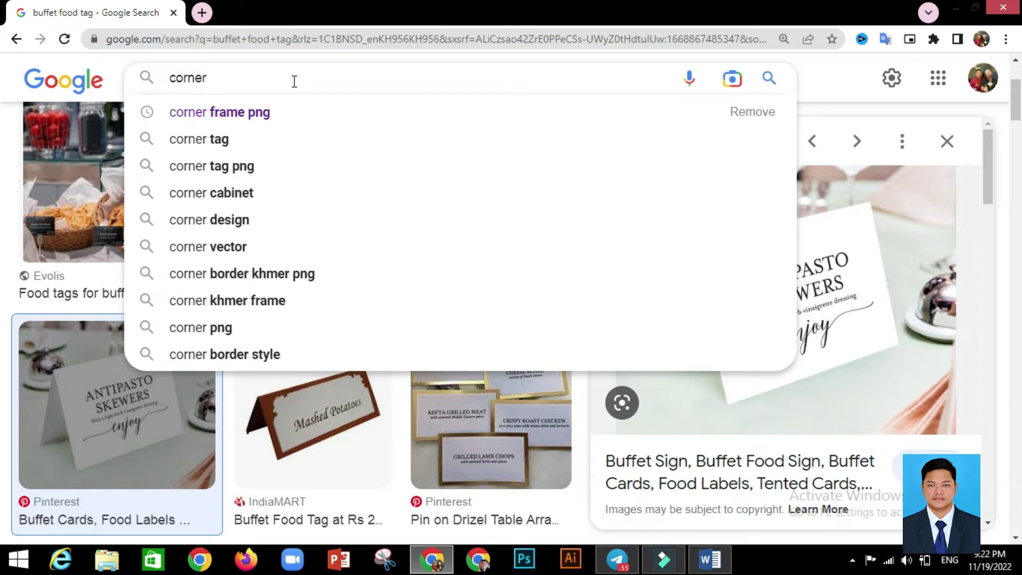
left_click(295, 108)
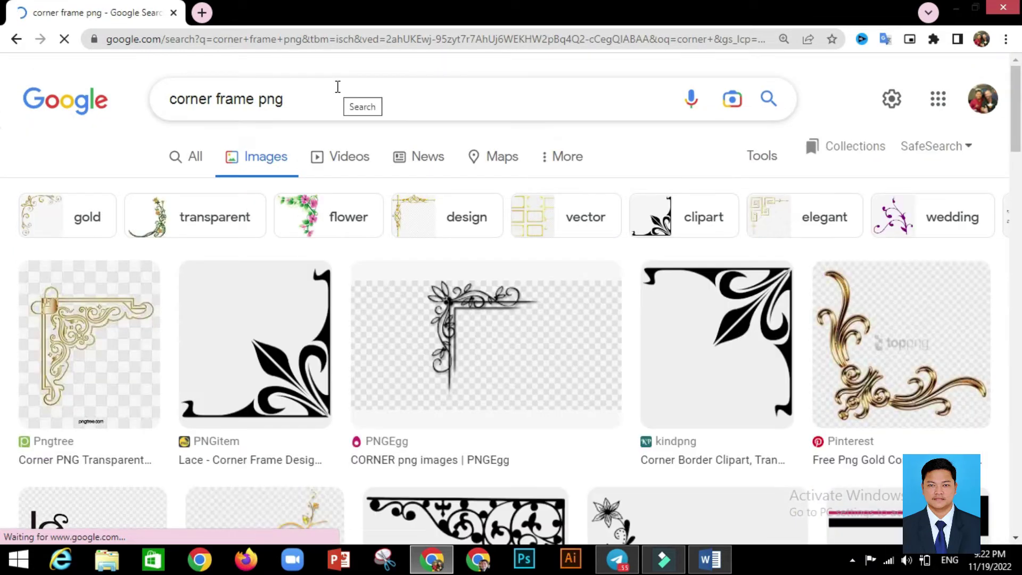
- Scroll through the ornamental corner frame image results
scroll(851, 341, "down", 8)
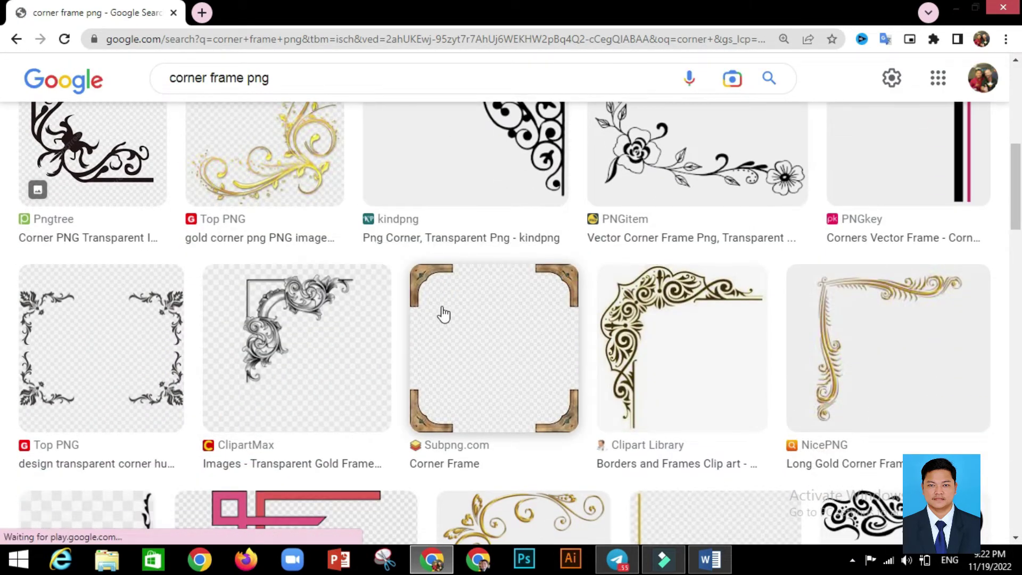
scroll(581, 294, "down", 2)
scroll(581, 294, "down", 10)
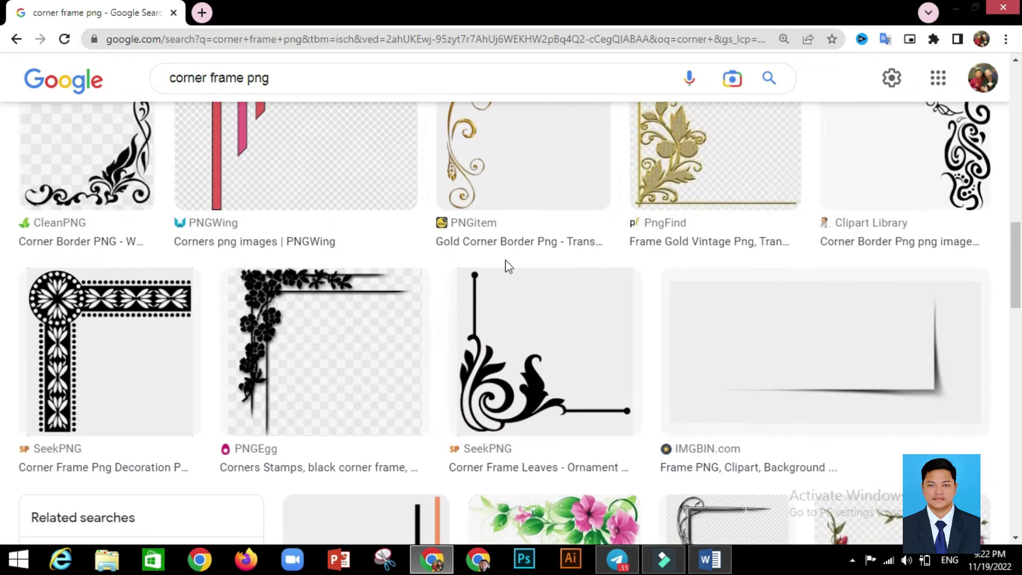
scroll(615, 296, "down", 7)
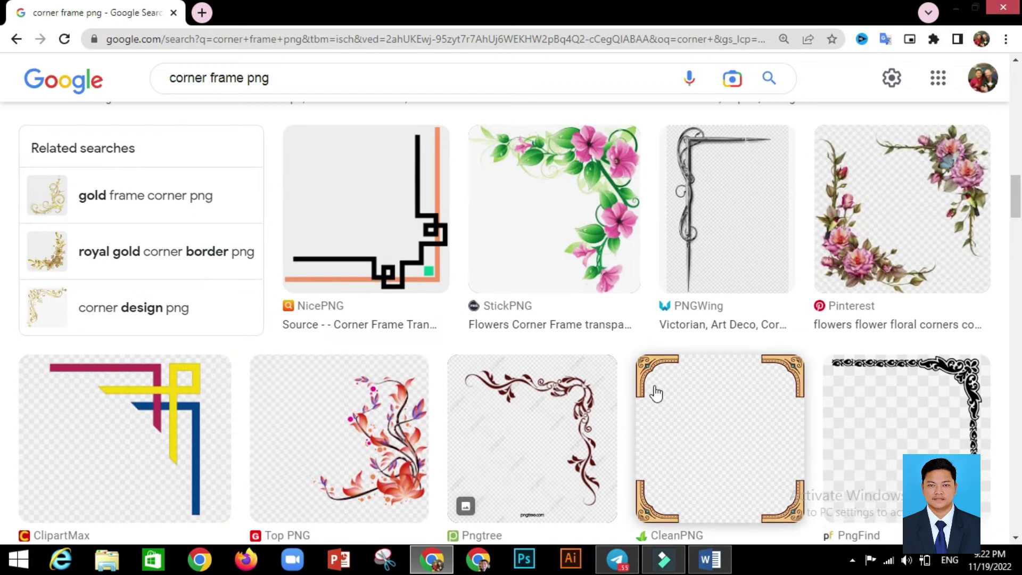
scroll(655, 388, "up", 10)
scroll(665, 382, "down", 7)
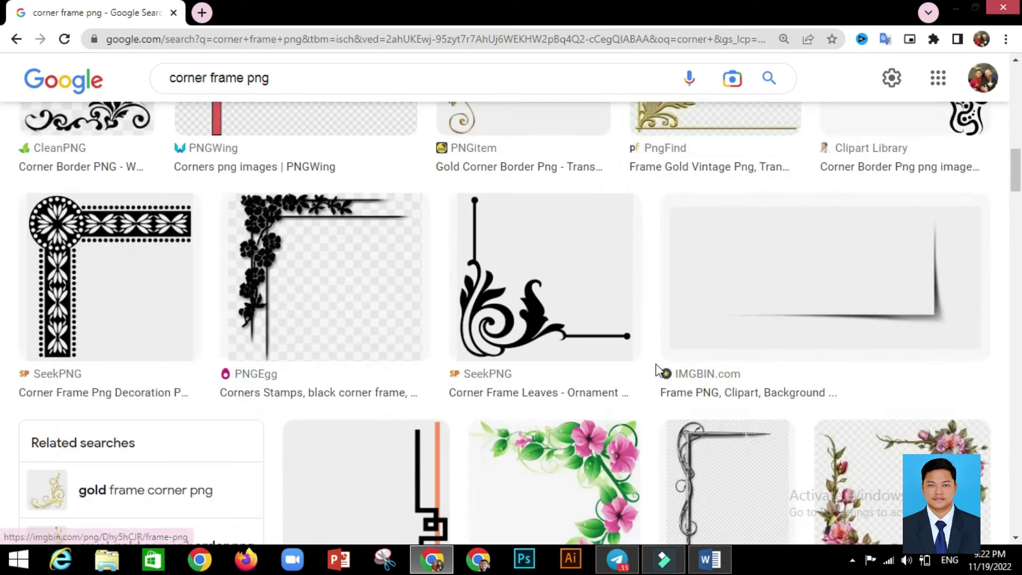
- Save the SeekPNG Corner Frame Leaves ornament PNG from Google Images to the Desktop
left_click(554, 164)
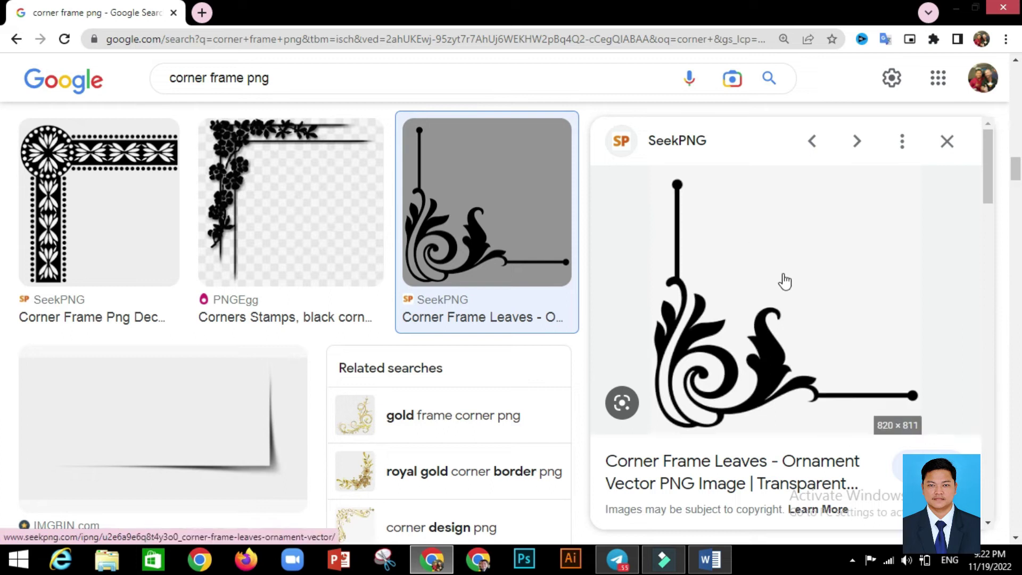
right_click(744, 220)
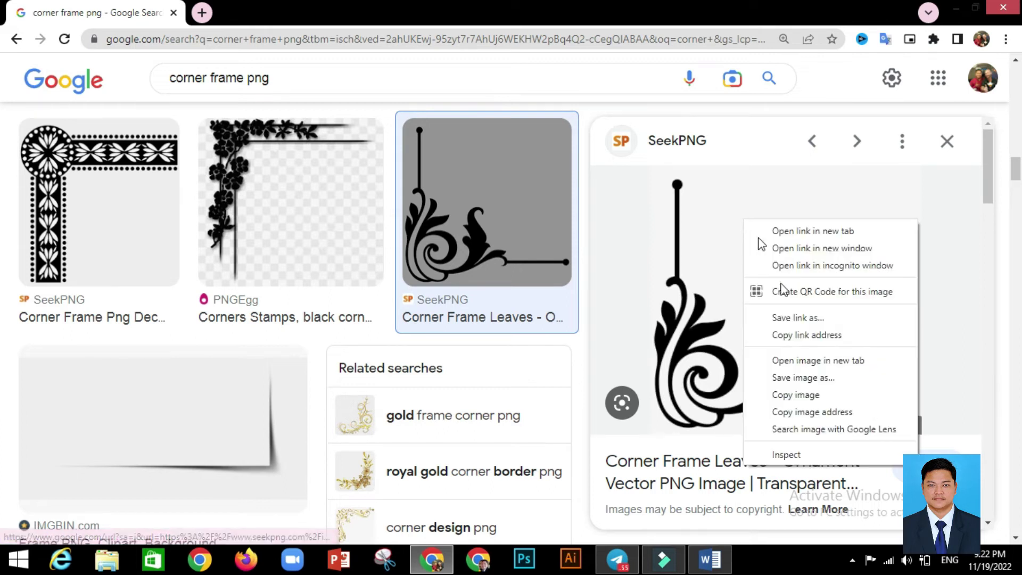
left_click(830, 378)
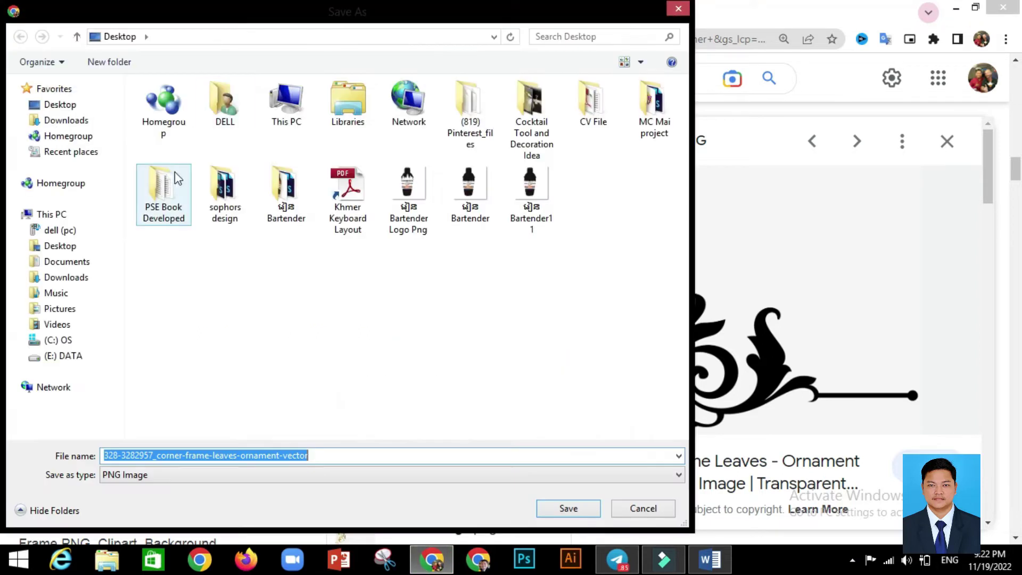
left_click(68, 105)
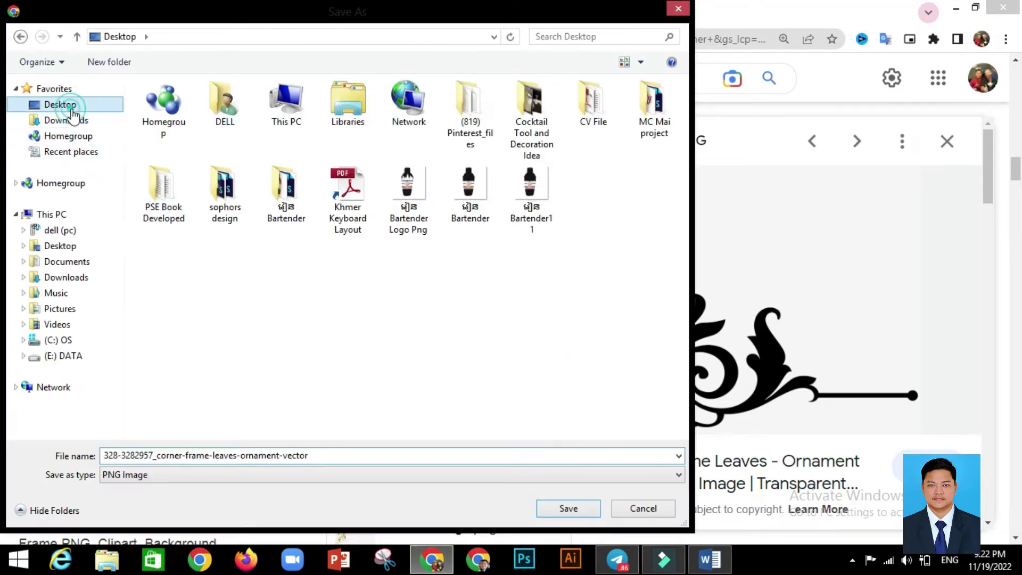
left_click(565, 509)
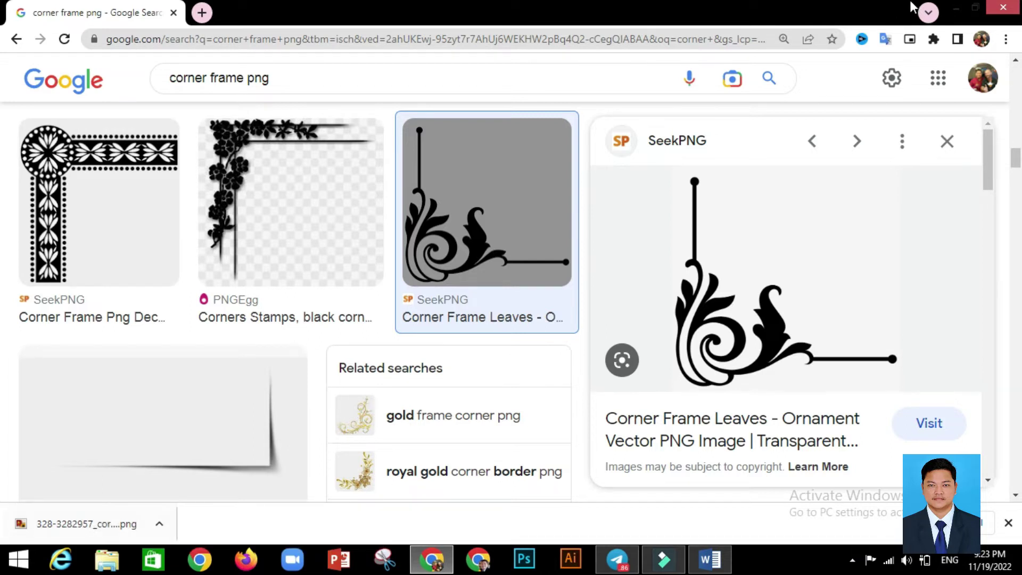
- Check the downloaded corner ornament PNG in Windows Photo Viewer, then return to Word's Document1
left_click(957, 7)
left_click(962, 7)
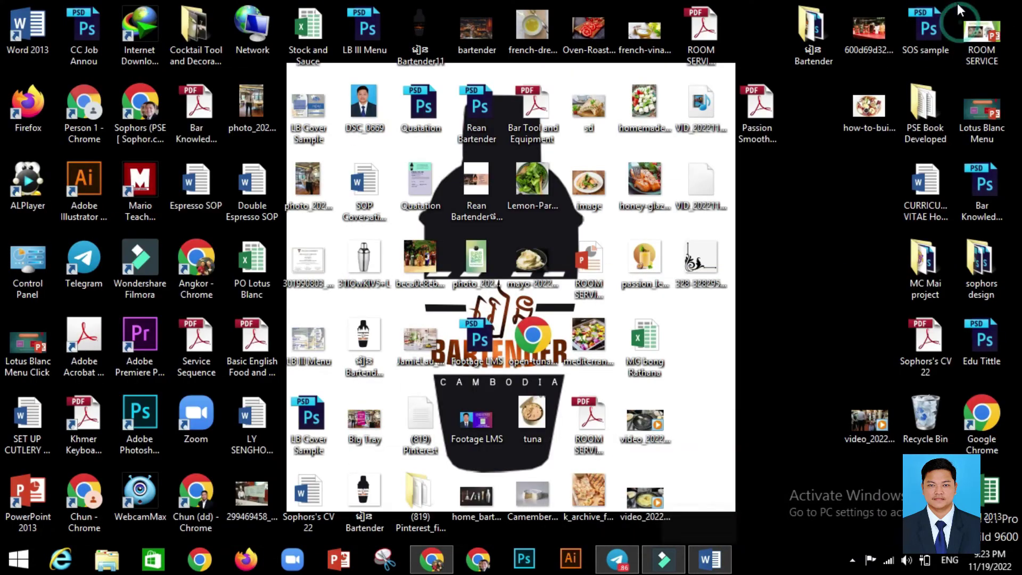
double_click(714, 255)
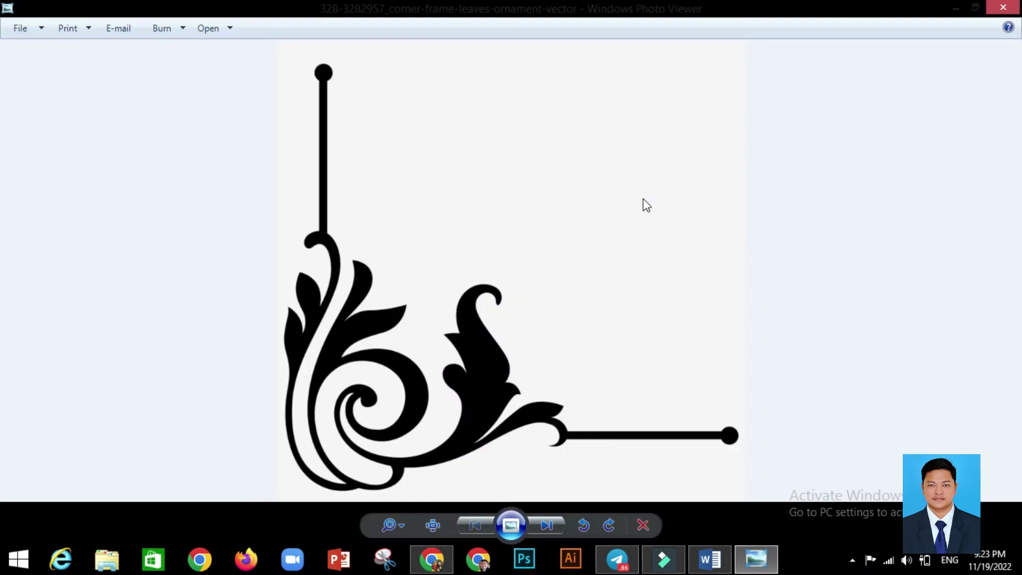
left_click(1013, 6)
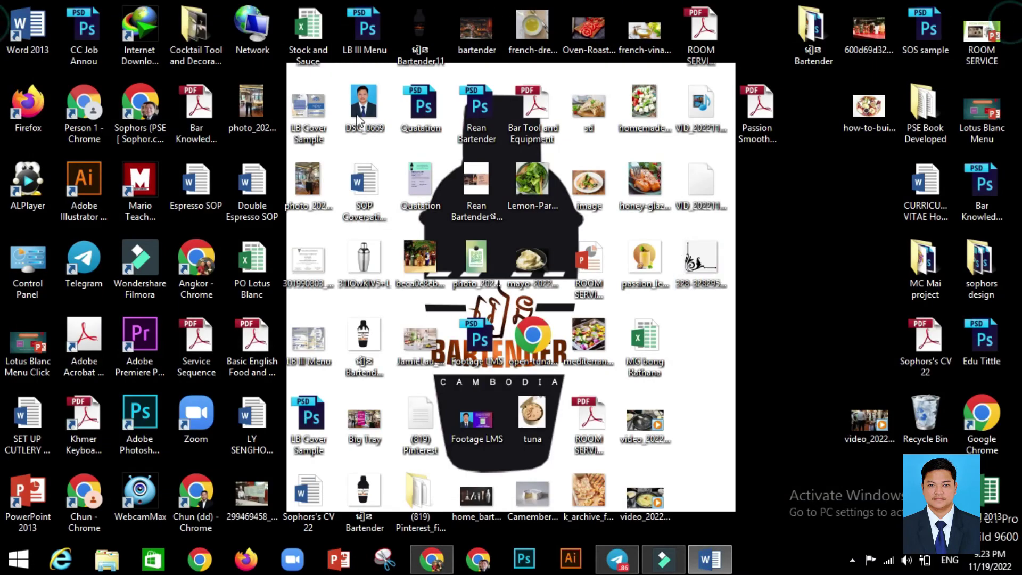
left_click(729, 563)
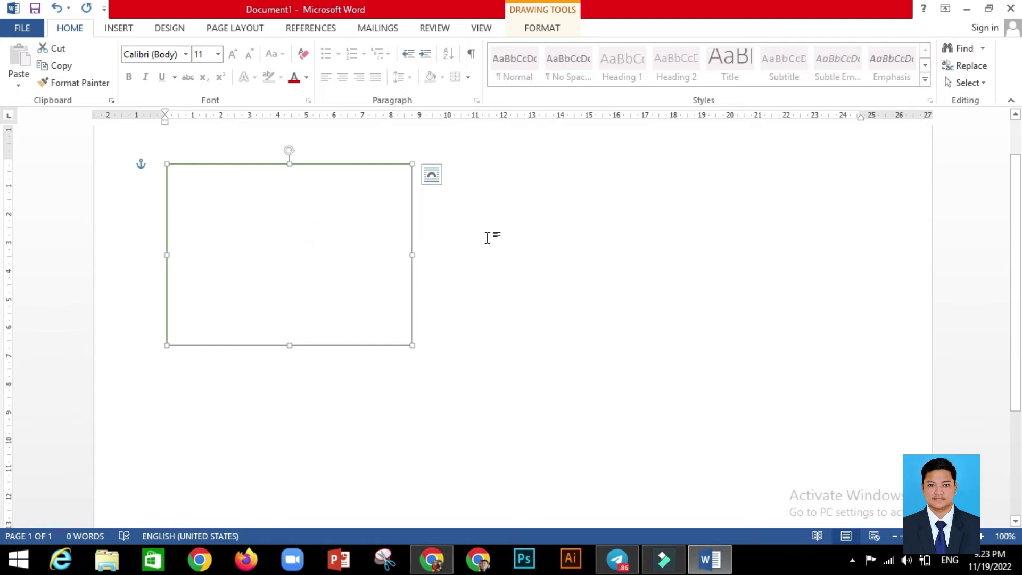
- Insert the corner-frame-leaves ornament PNG from the Desktop into Document1
left_click(114, 29)
left_click(142, 65)
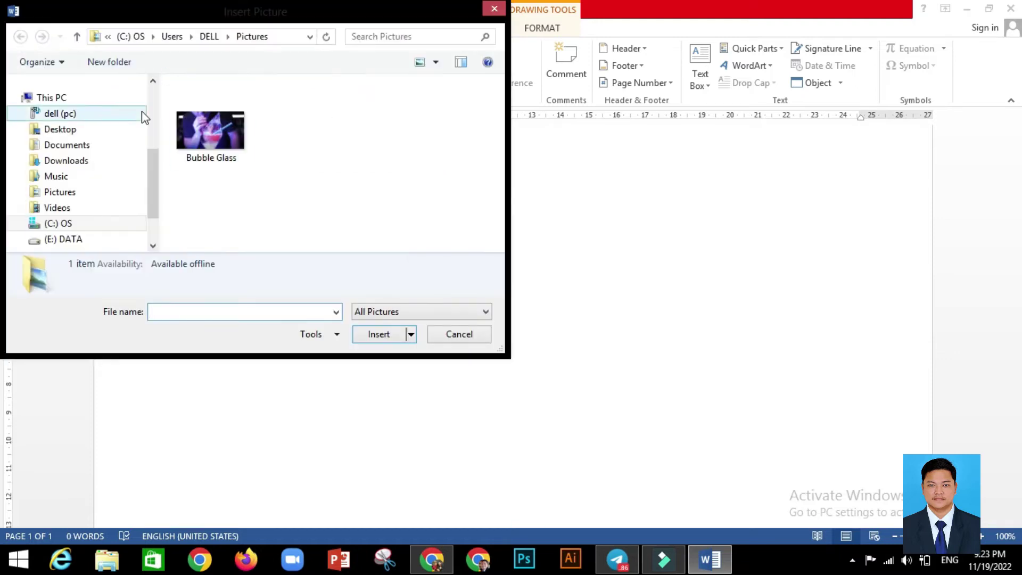
scroll(135, 149, "up", 3)
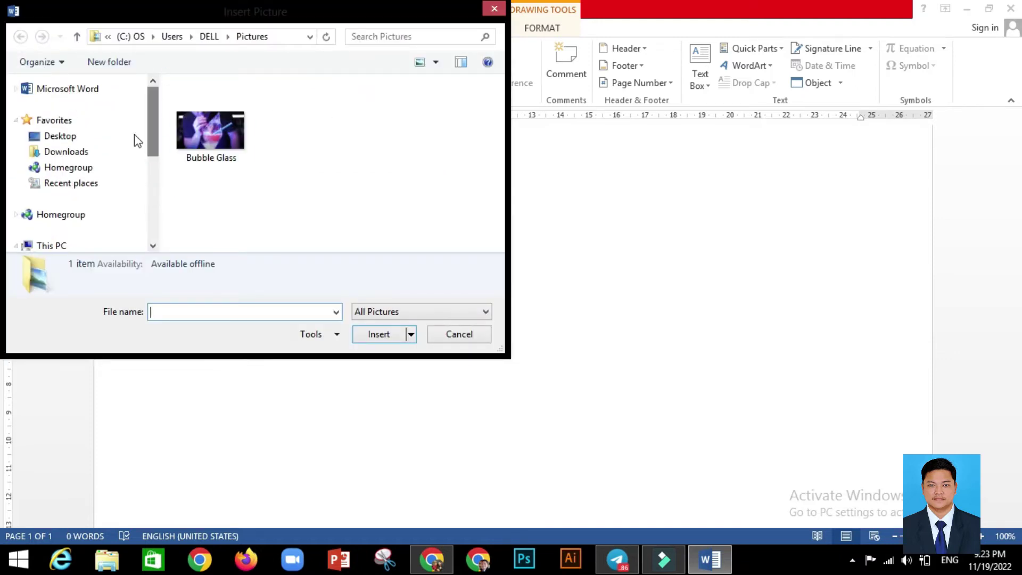
left_click(74, 137)
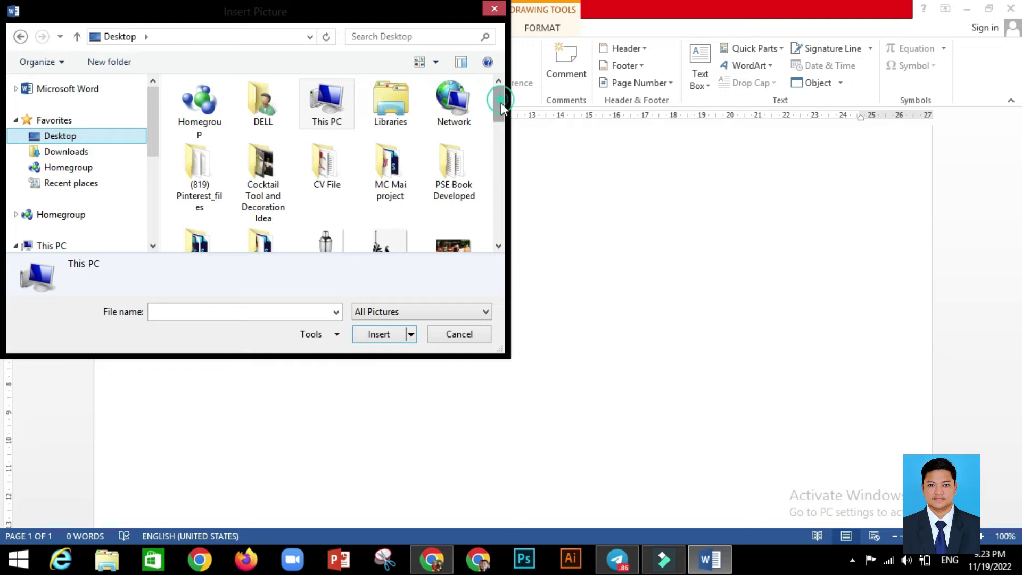
scroll(372, 138, "down", 3)
left_click(394, 146)
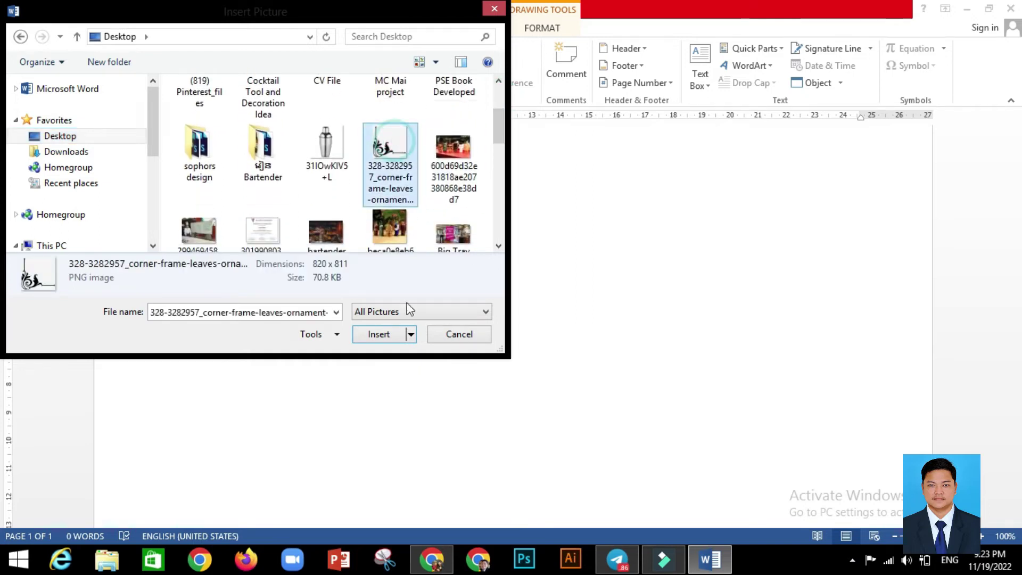
left_click(390, 333)
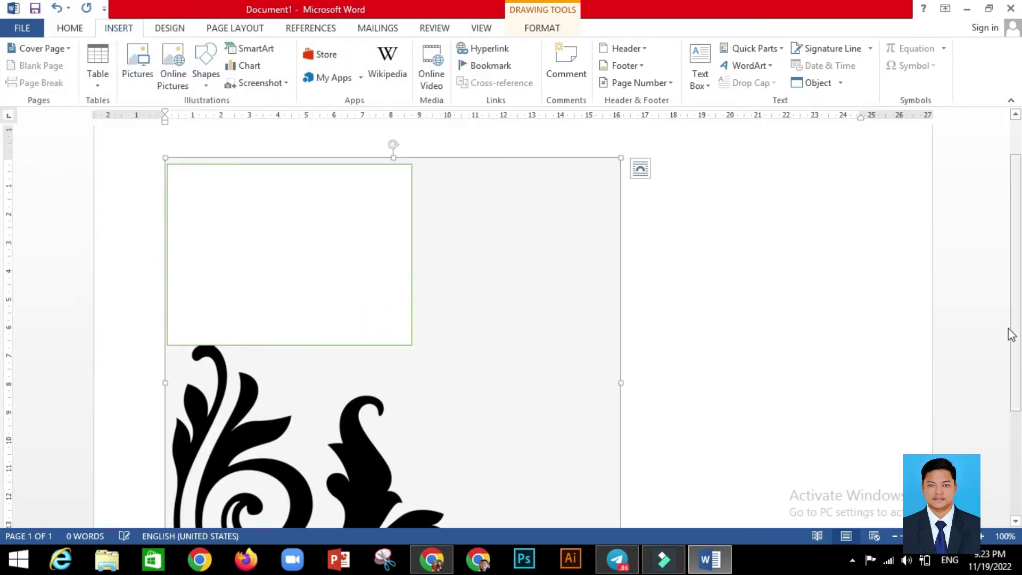
- Set the ornament to float In Front of Text and shrink it to about 8 cm square
right_click(508, 210)
mouse_move(597, 442)
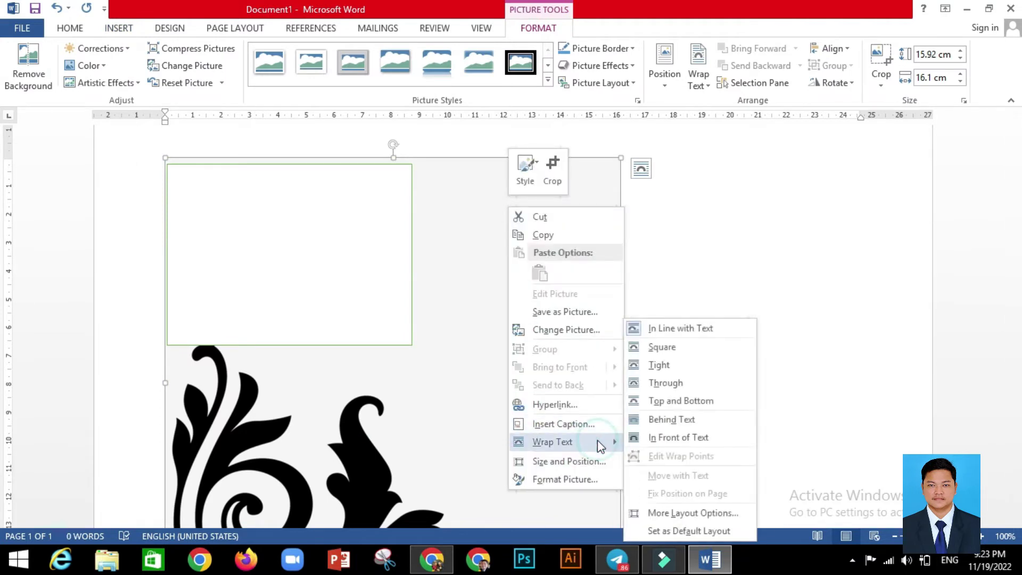
left_click(692, 438)
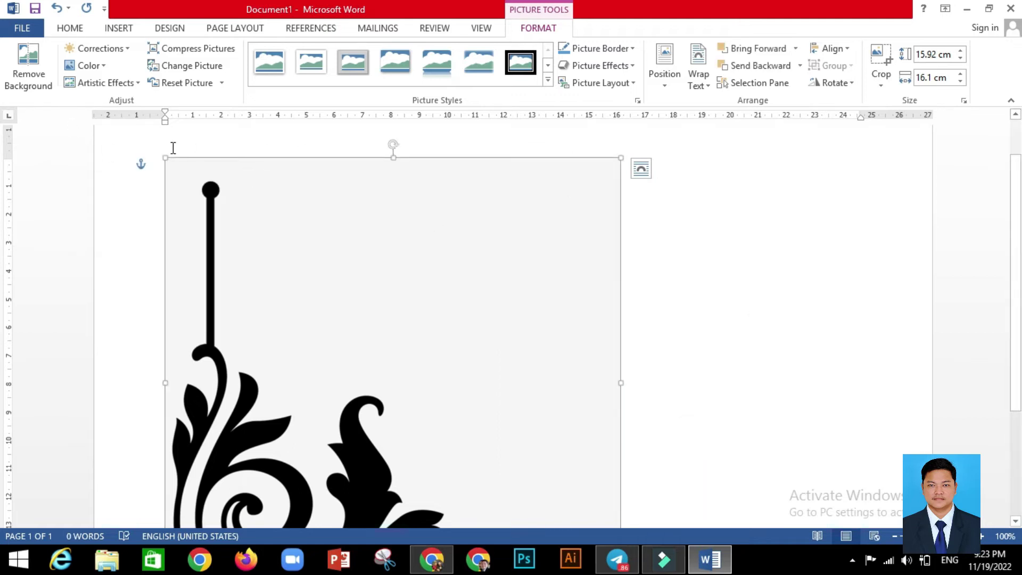
left_click_drag(164, 159, 494, 486)
- Shrink the ornament to about 1.83 × 1.85 cm and rotate it into the rectangle's top-left corner
scroll(486, 365, "down", 2)
scroll(491, 361, "up", 4)
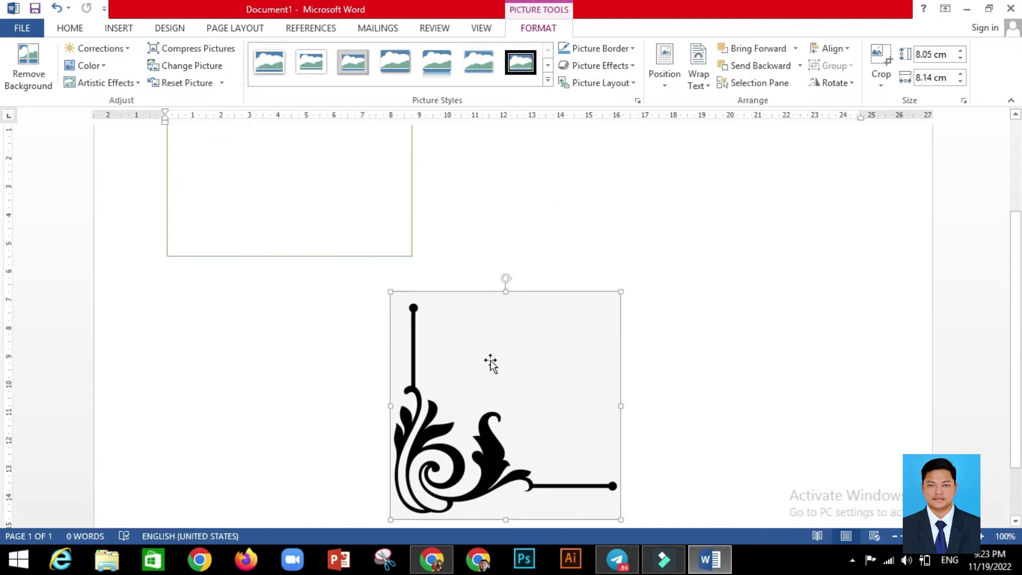
left_click_drag(510, 446, 348, 255)
scroll(365, 308, "up", 4)
left_click_drag(330, 329, 261, 290)
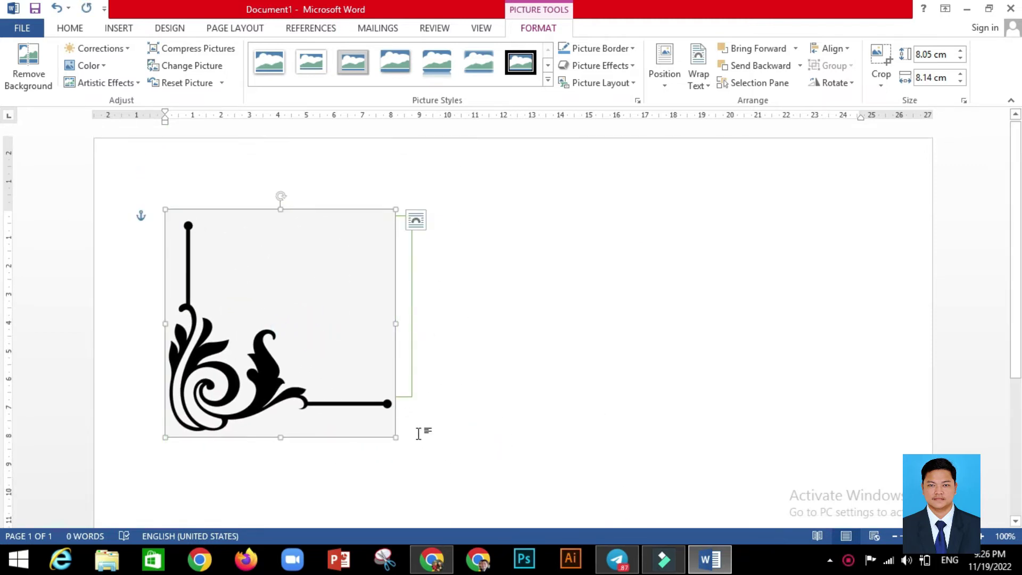
left_click_drag(394, 437, 206, 240)
left_click(199, 201)
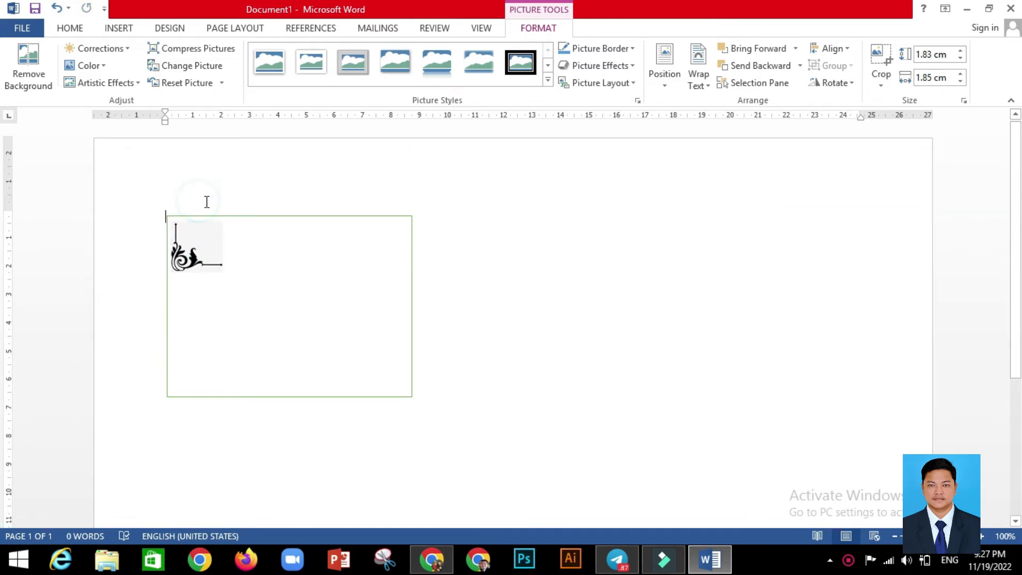
left_click(205, 201)
left_click_drag(196, 208, 189, 241)
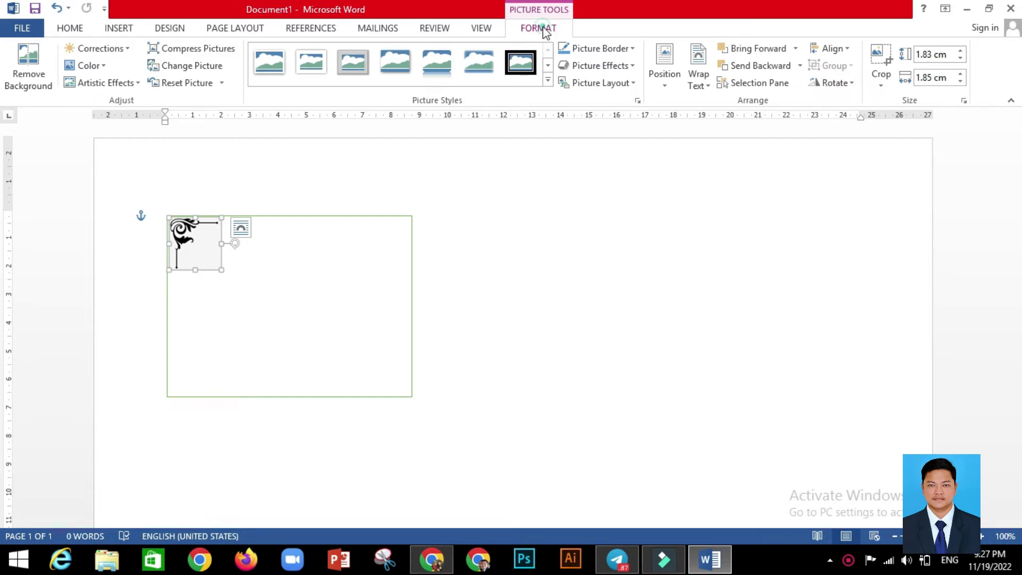
- Remove the ornament's background, extending the kept area to cover the whole black flourish
left_click(24, 54)
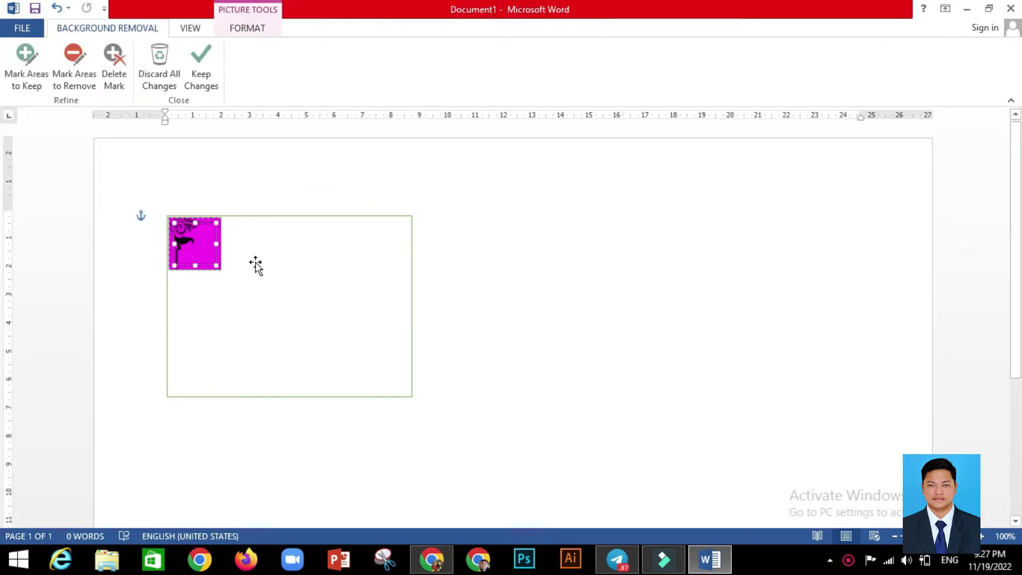
key("alt")
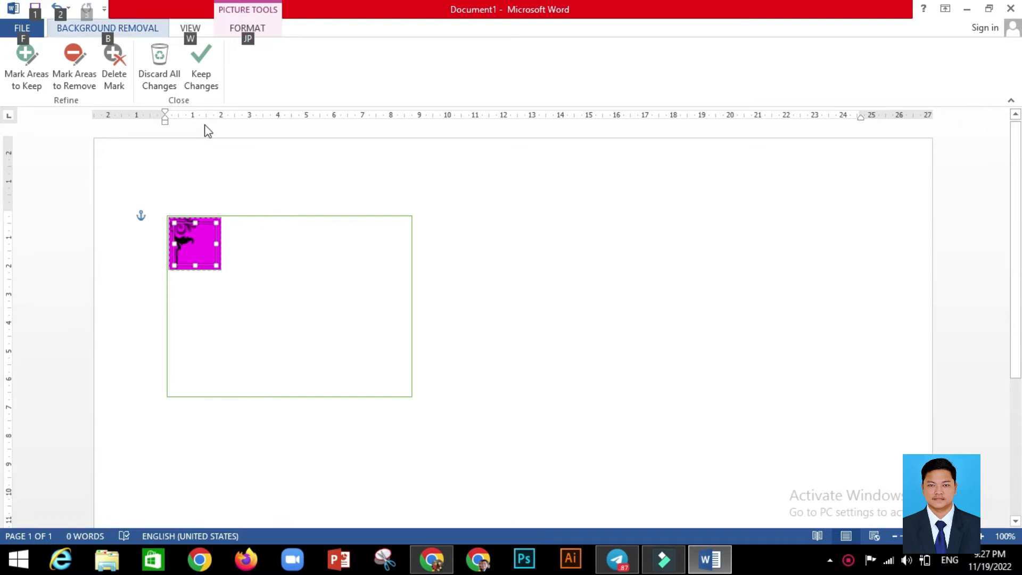
key("alt")
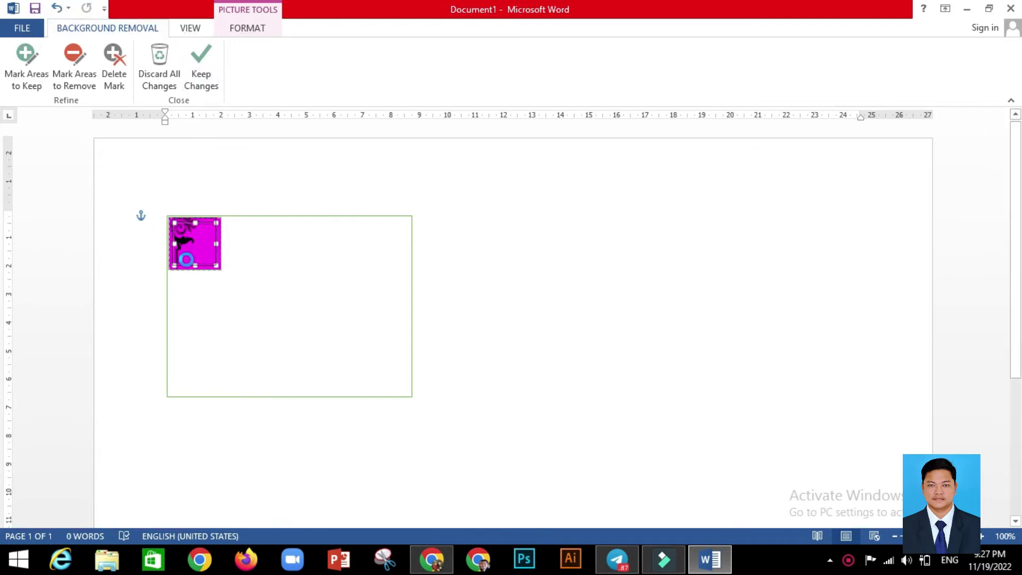
left_click(171, 242)
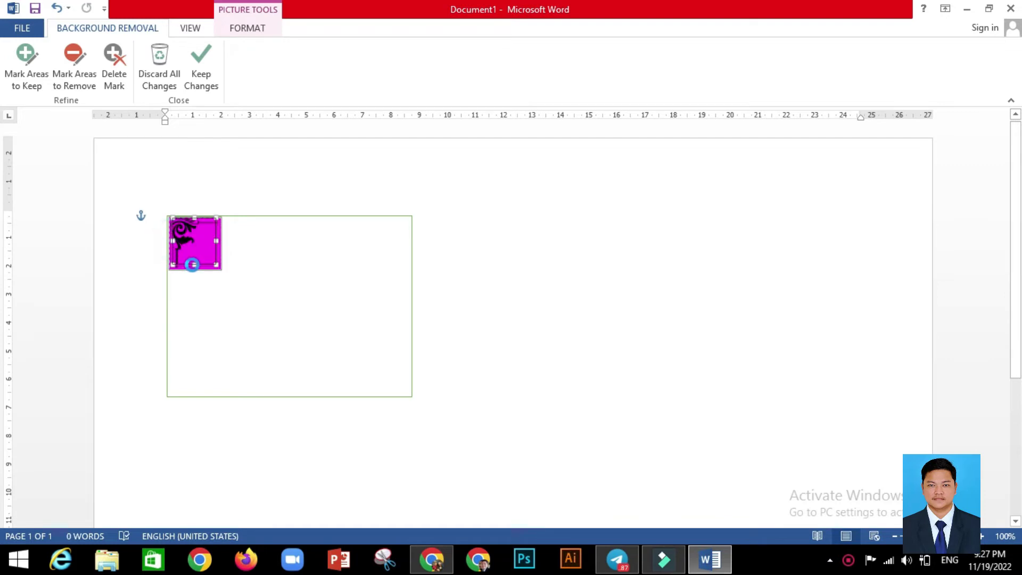
left_click_drag(194, 263, 191, 265)
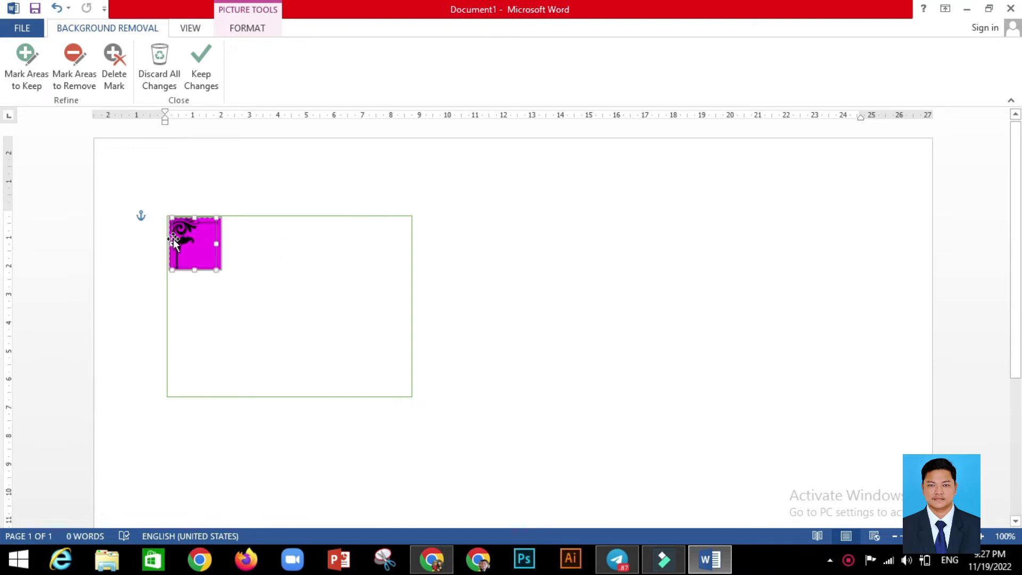
left_click_drag(171, 241, 171, 231)
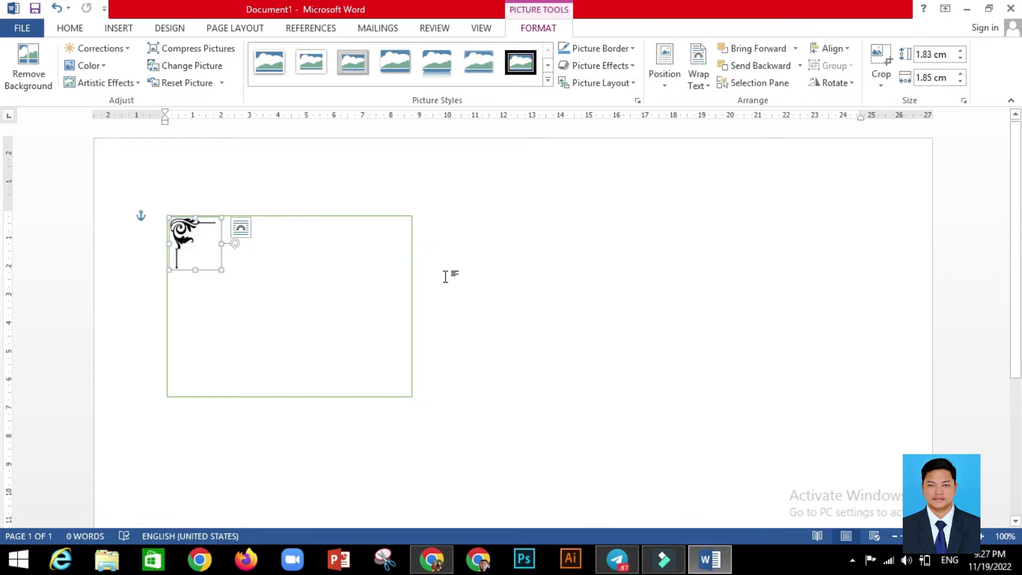
- Paste a copy of the ornament, rotate it into the top-right corner, then paste another copy
left_click(241, 228)
left_click(202, 240)
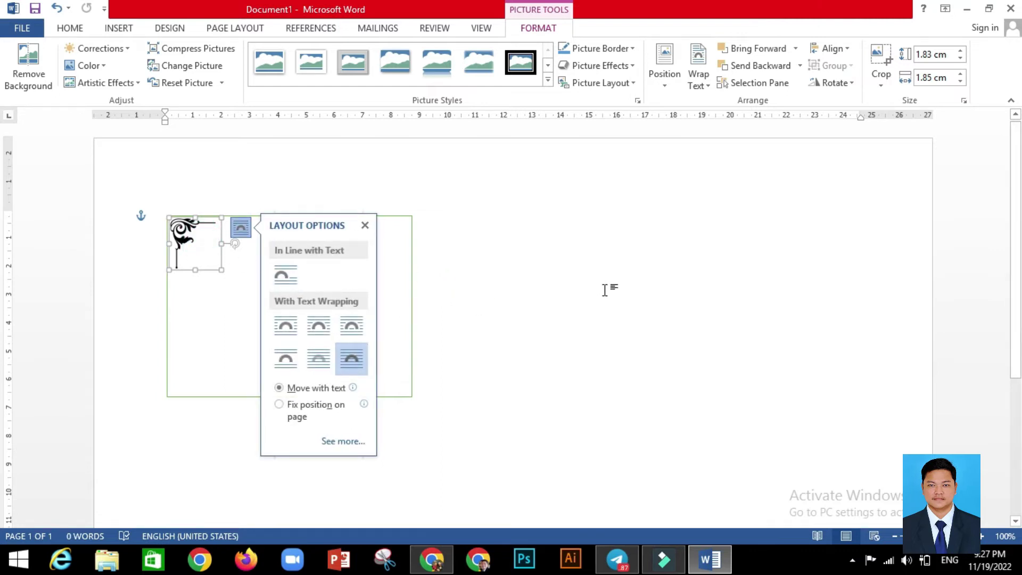
key("ctrl+v")
left_click_drag(212, 249, 384, 293)
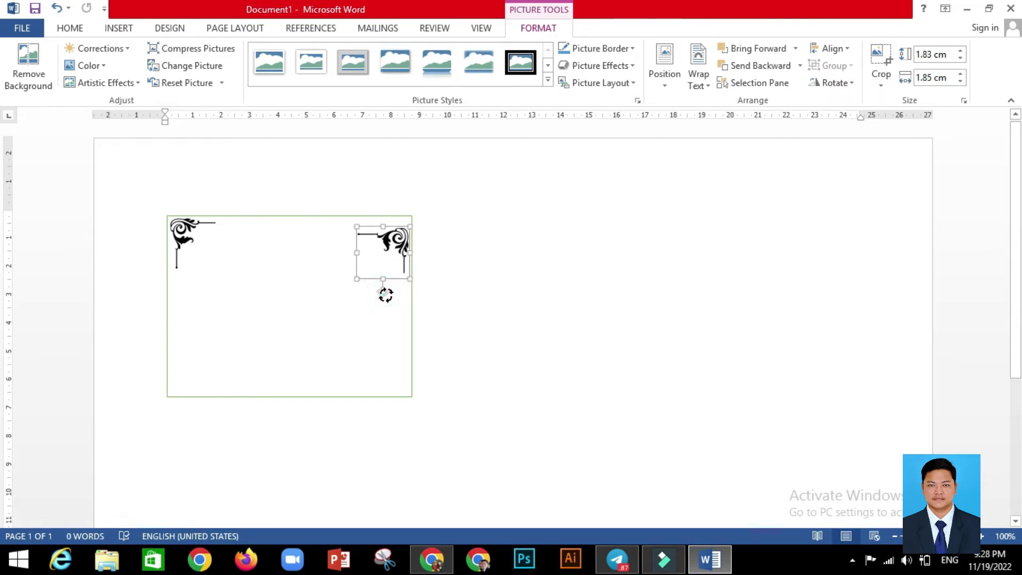
left_click_drag(393, 250, 395, 241)
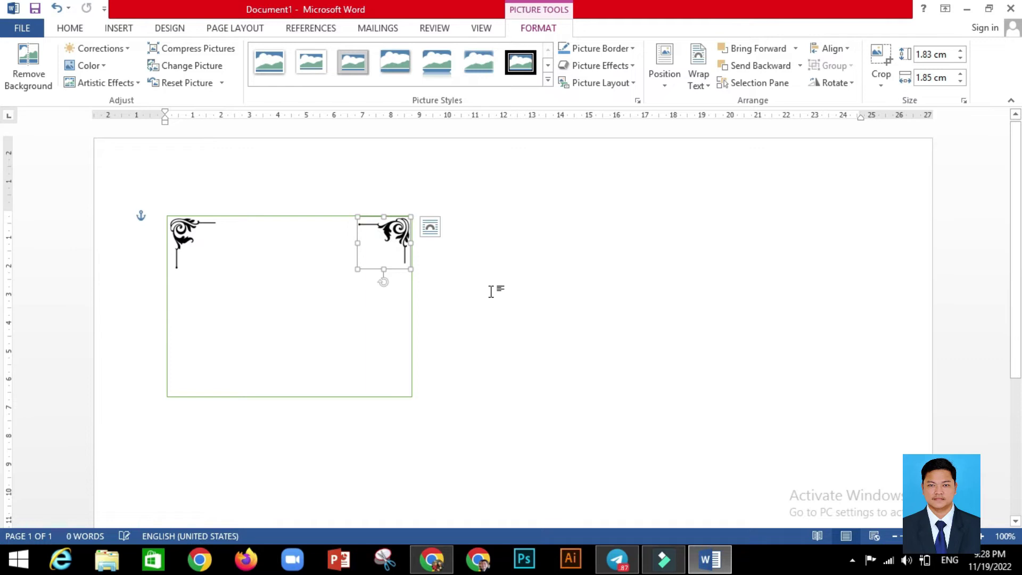
key("ctrl+v")
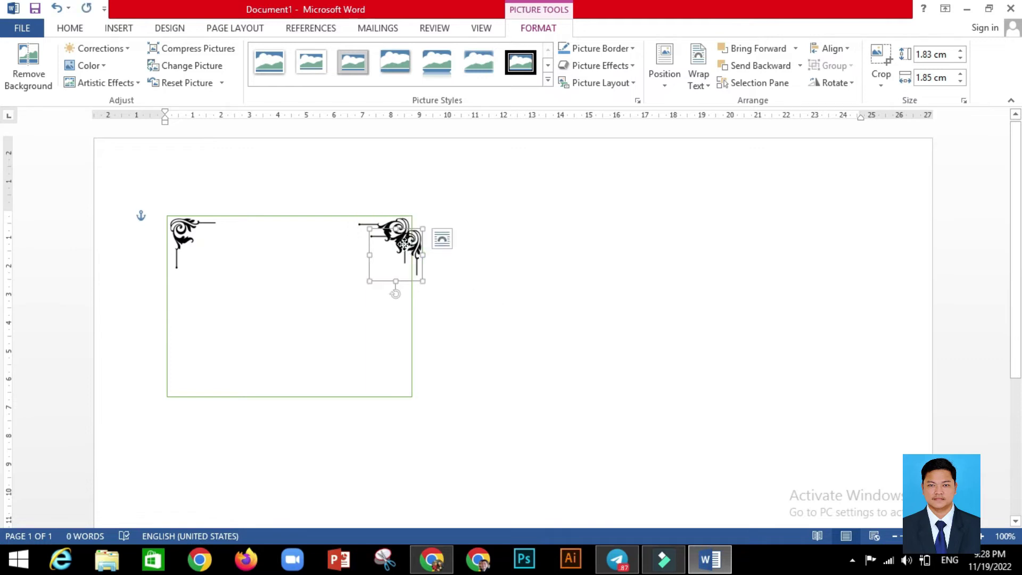